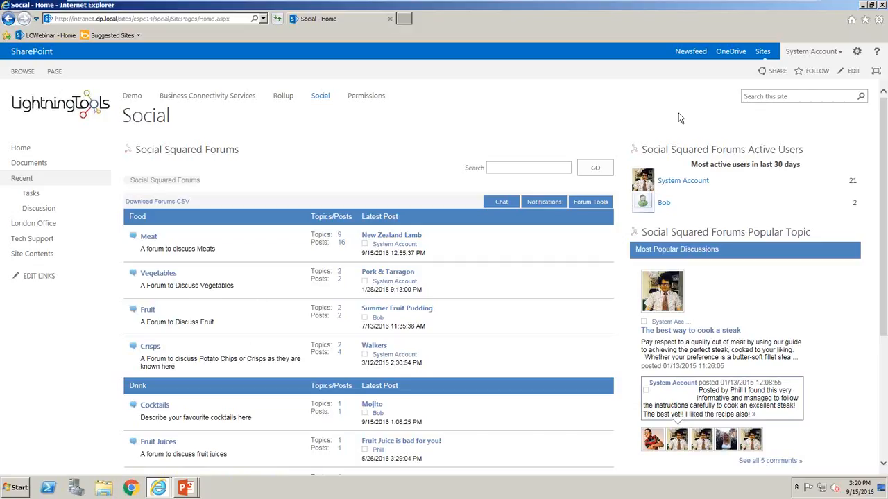
Focus the page on its content and open the New Zealand Lamb topic in the Meat forum
click(876, 72)
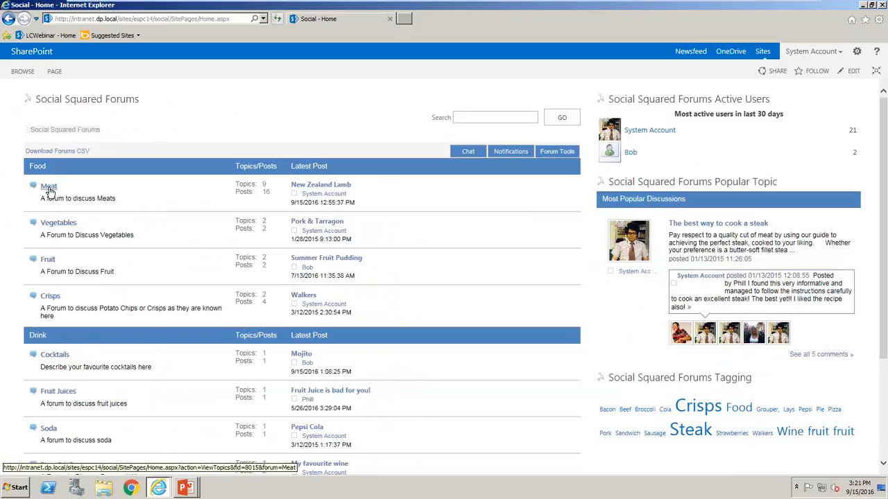
click(49, 188)
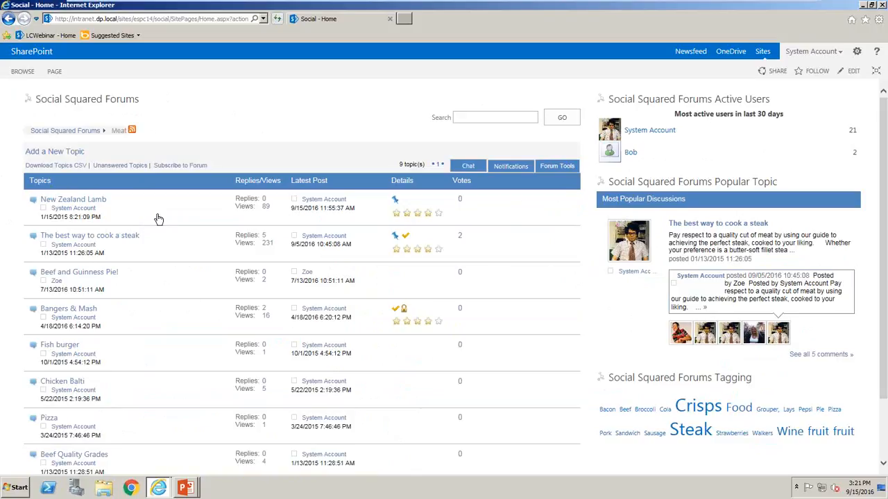
click(82, 130)
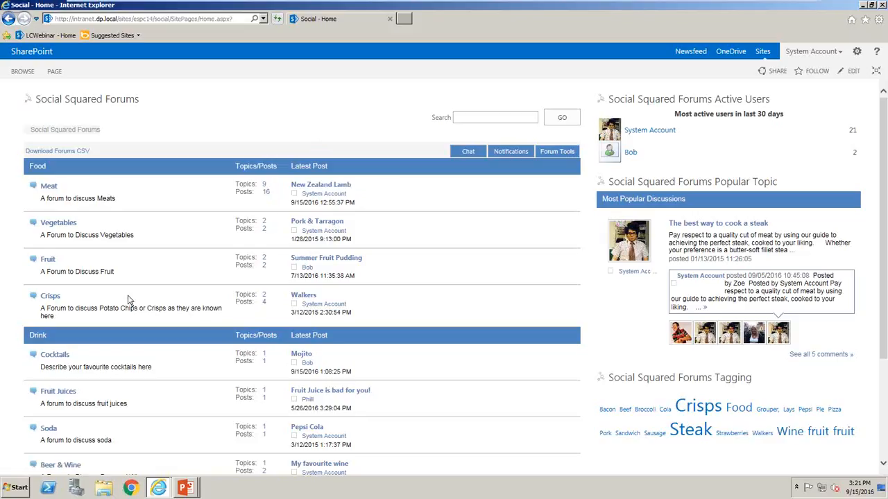
click(49, 187)
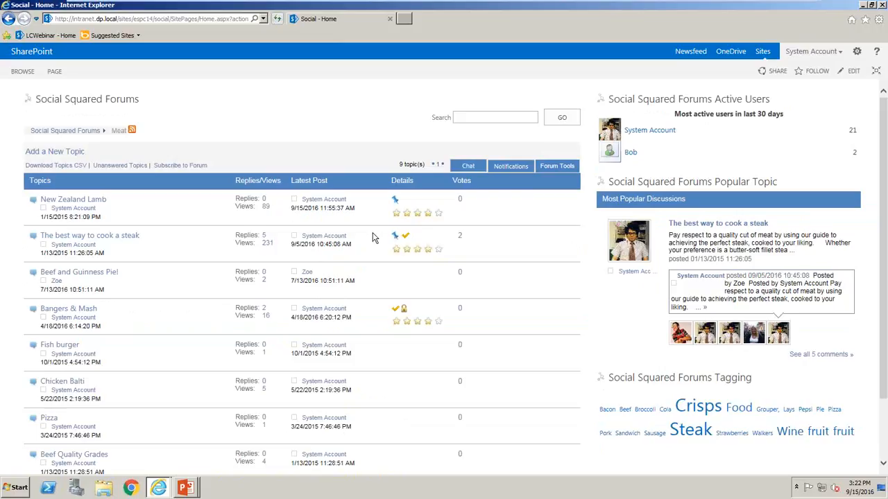
click(95, 201)
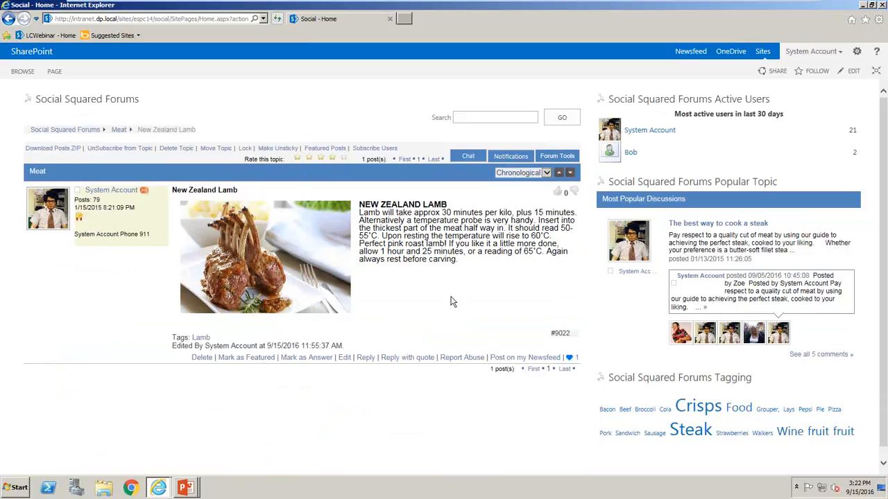
Edit the New Zealand Lamb post and set the horizontal space of its image to 10
click(346, 360)
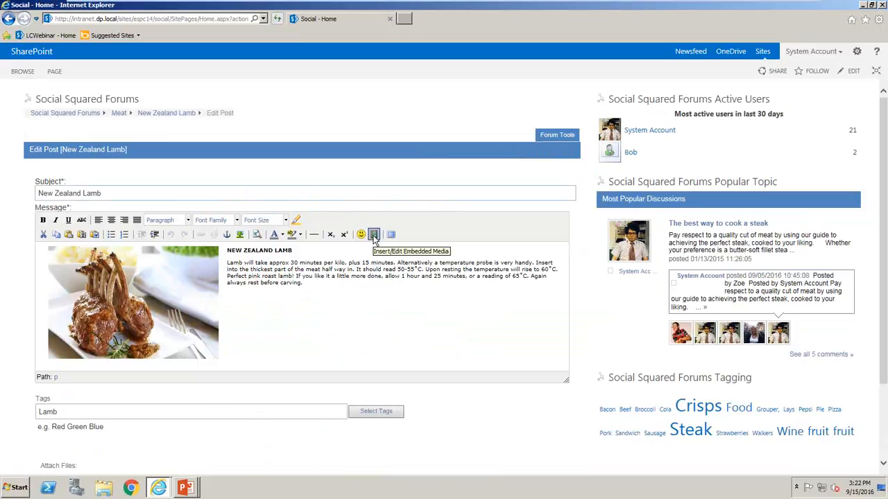
click(144, 315)
click(240, 235)
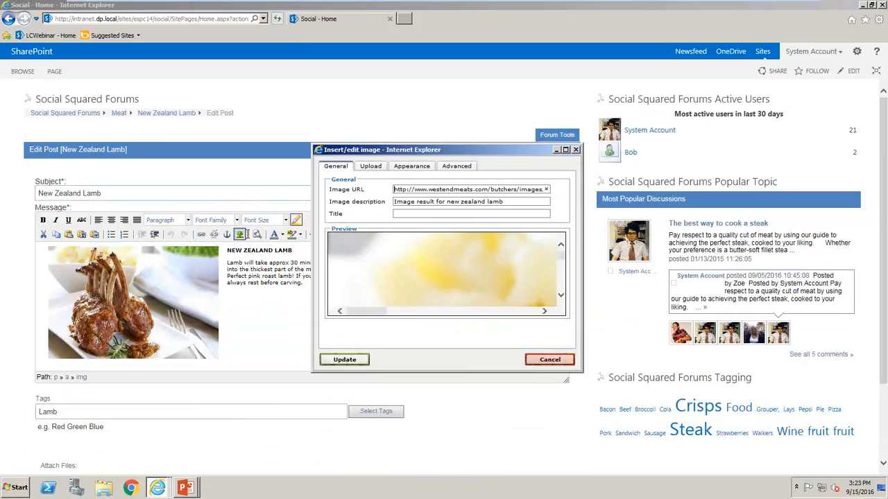
click(420, 168)
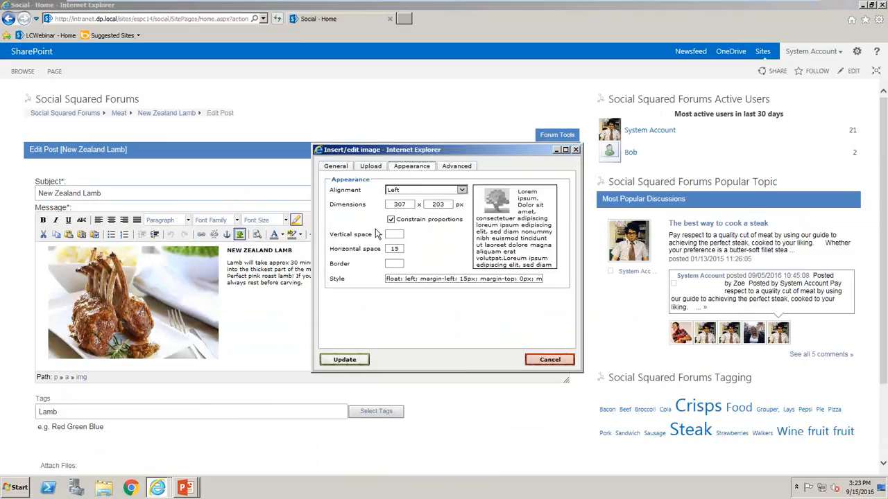
double_click(395, 250)
text(10)
click(344, 360)
click(304, 277)
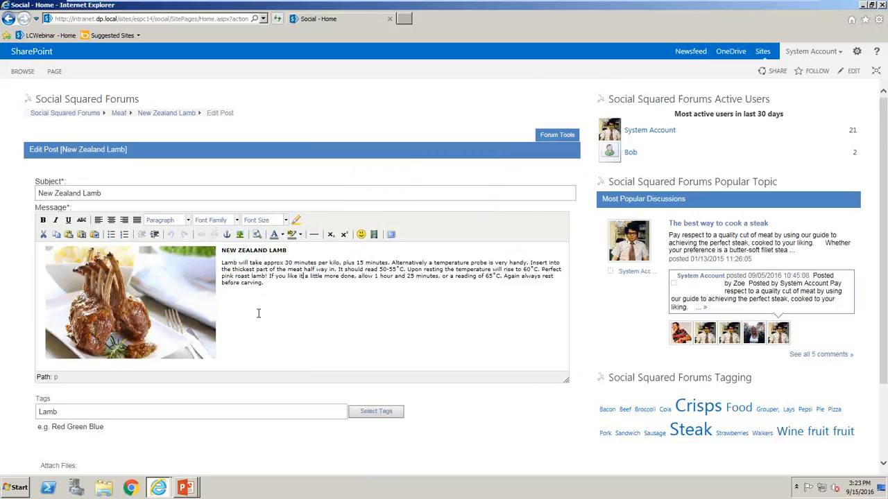
Review the tags available for selection in the post being edited
scroll(258, 314, down, 2)
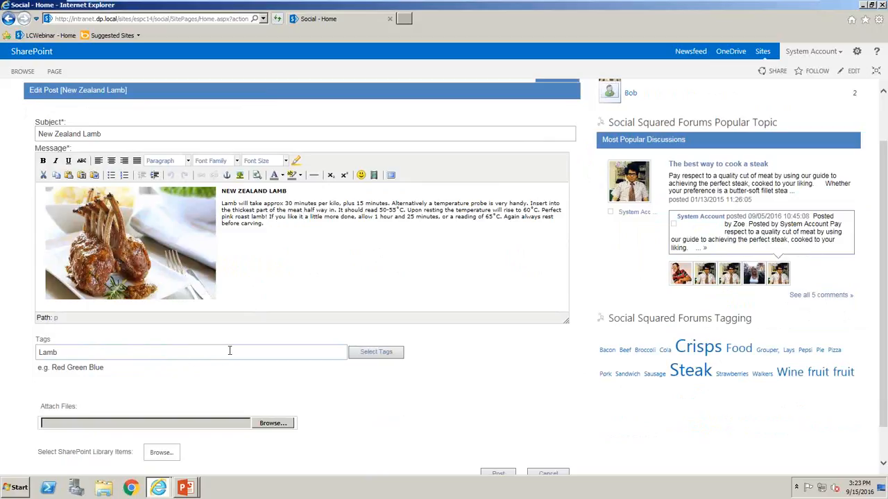
click(404, 356)
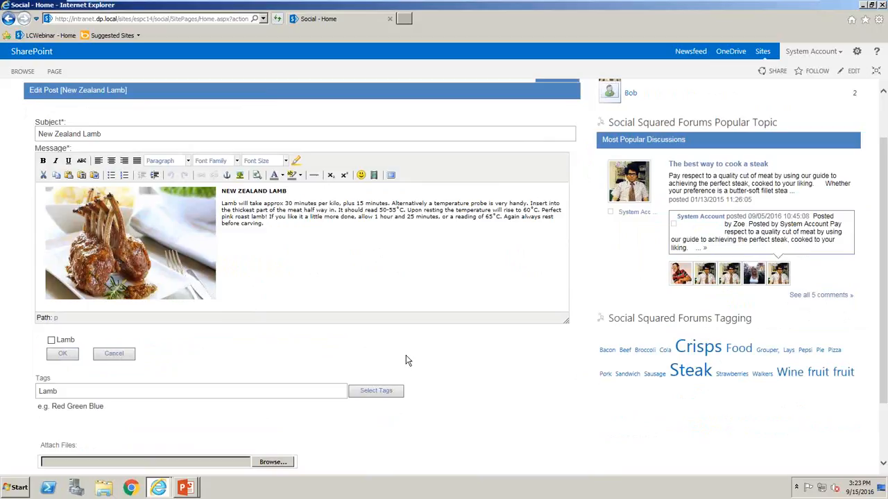
click(114, 353)
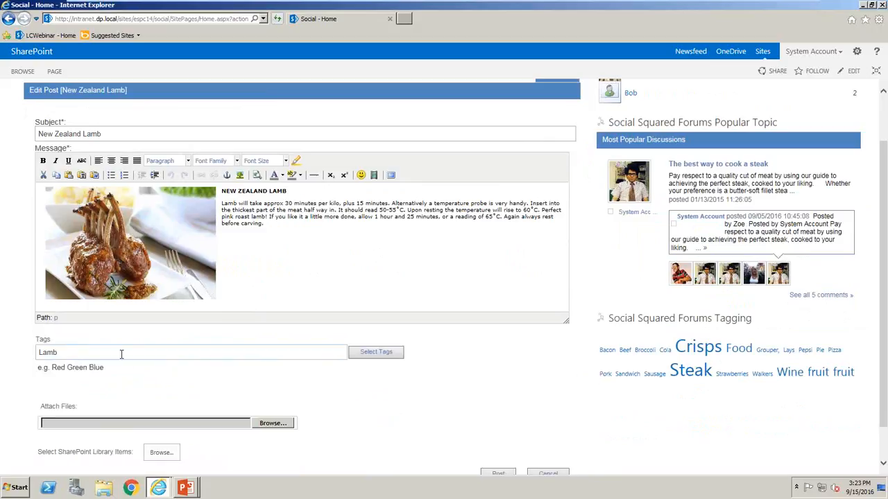
click(201, 351)
click(204, 354)
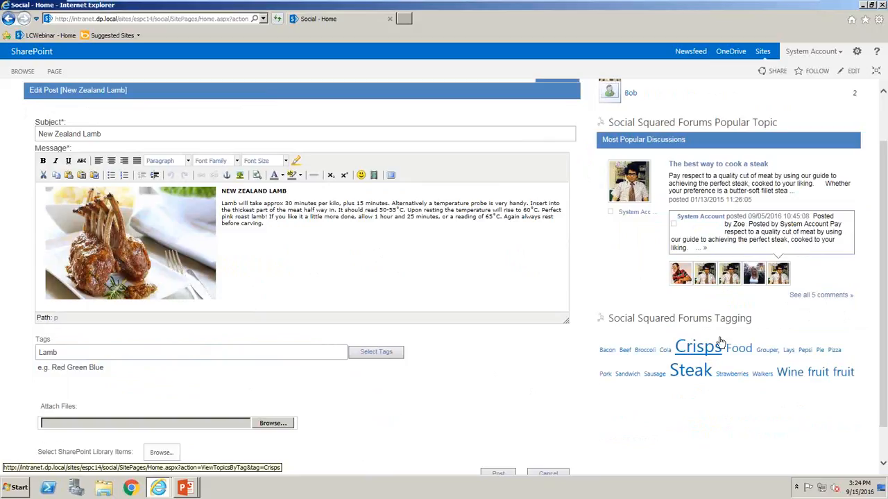
Attach Sales.xlsx from the SharePoint document library to the post and publish the edited post
scroll(447, 442, down, 1)
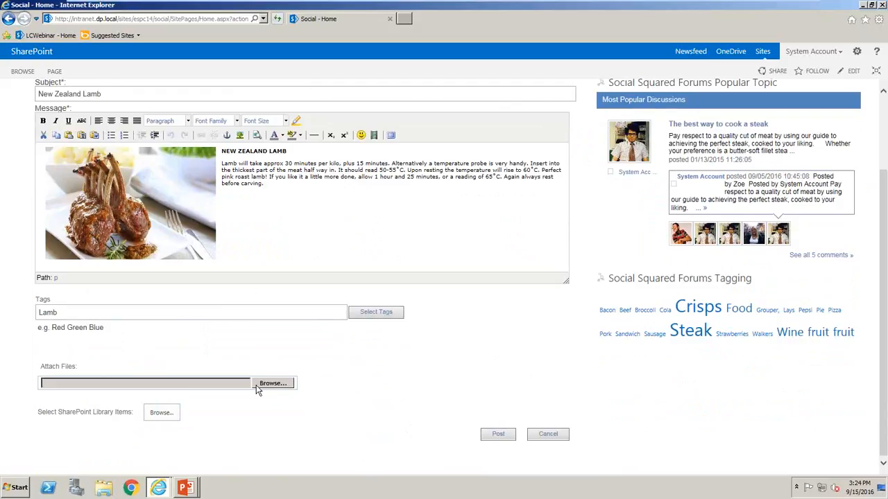
click(154, 415)
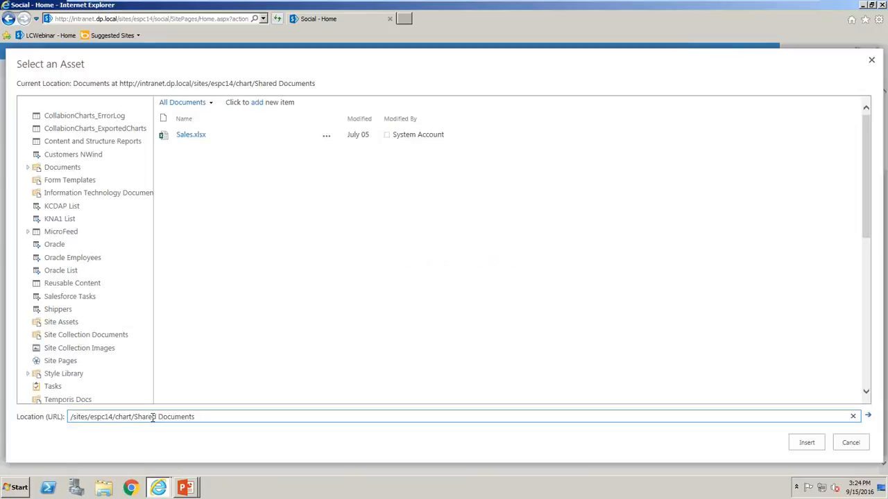
click(196, 138)
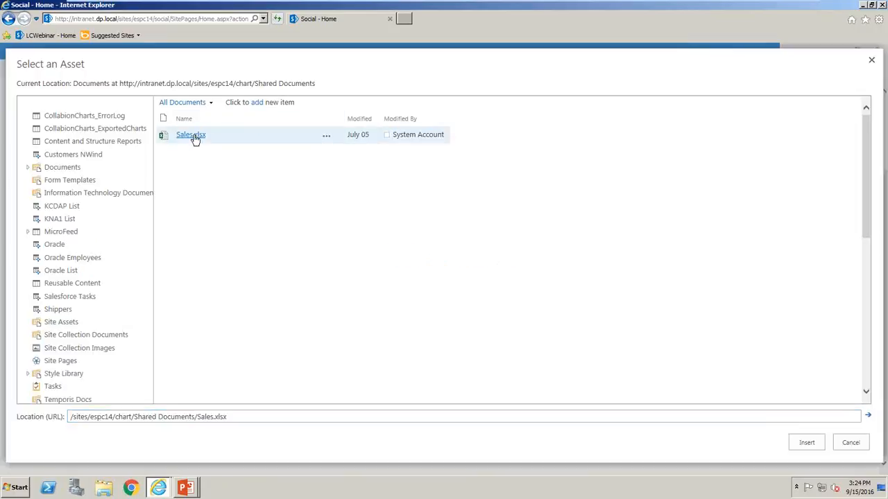
click(806, 442)
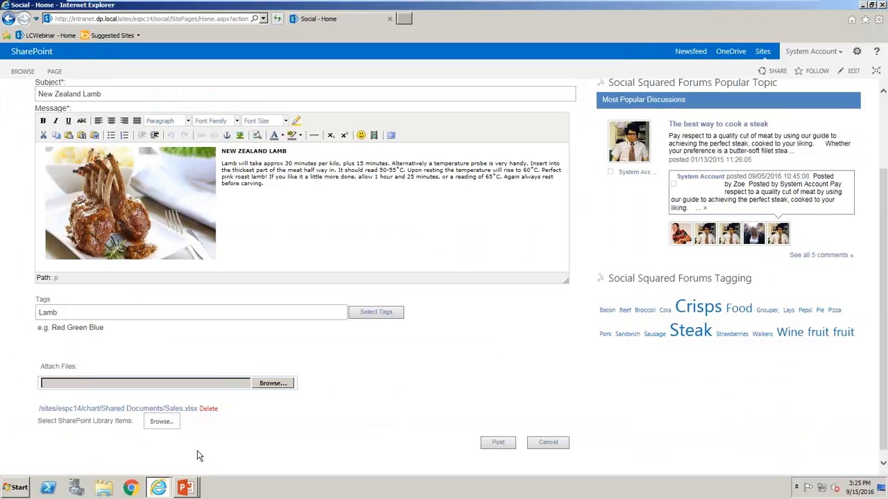
click(500, 444)
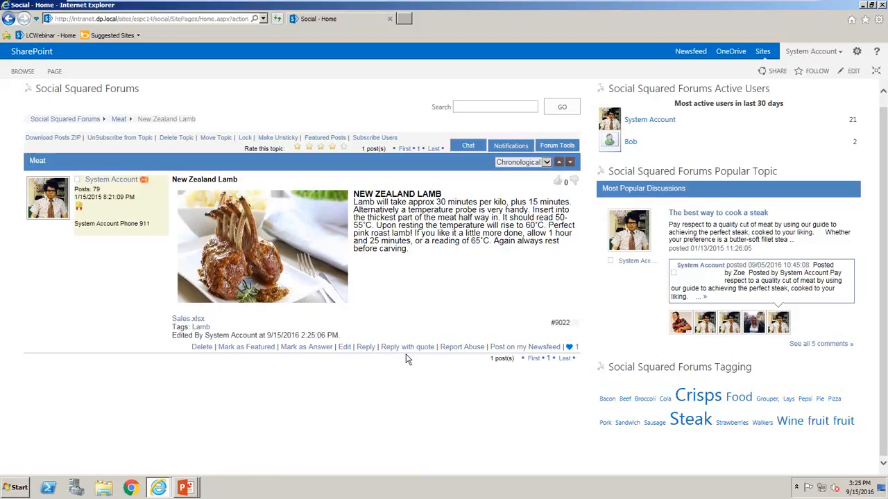
Post a reply to the New Zealand Lamb topic reading "This is my reply and I like lamb"
click(365, 348)
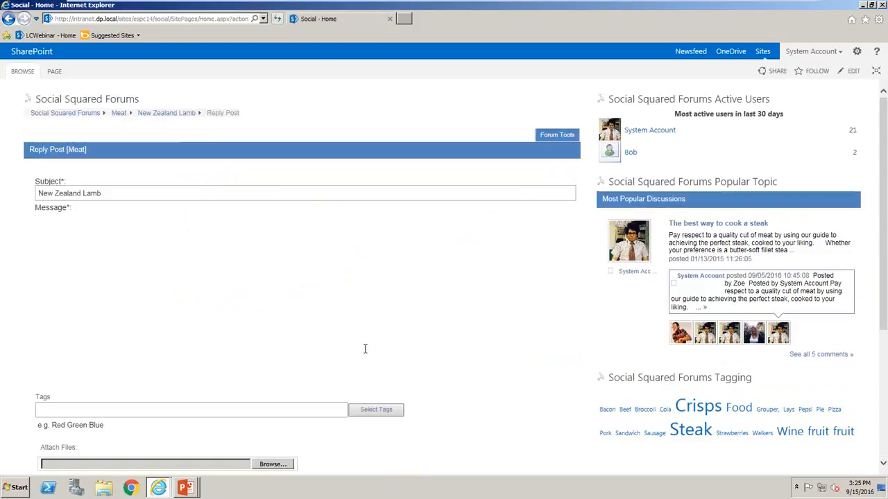
text(This is my reply and I like lamb)
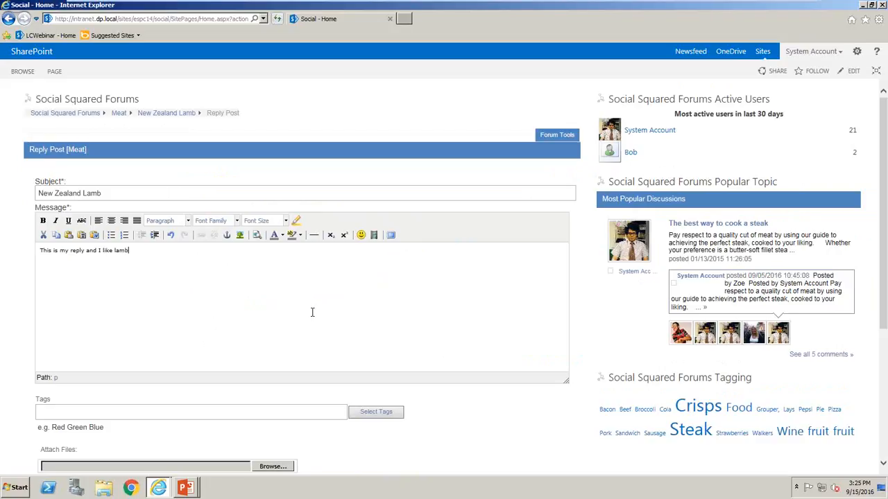
scroll(316, 347, down, 3)
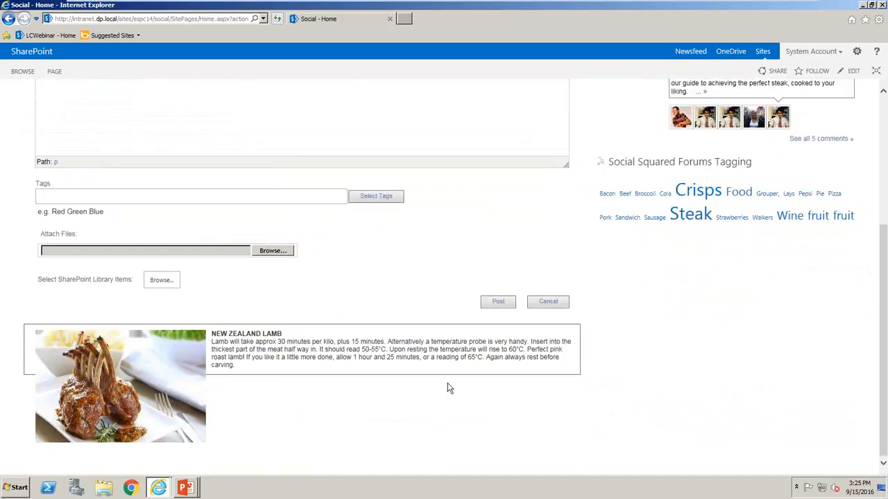
click(497, 303)
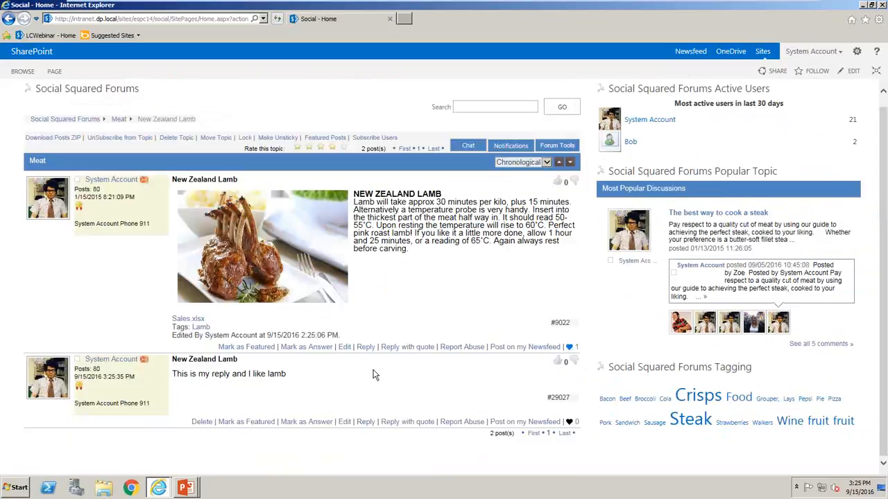
Reply with a quote to the latest reply, adding the text "This is also my reply", and post it
click(416, 423)
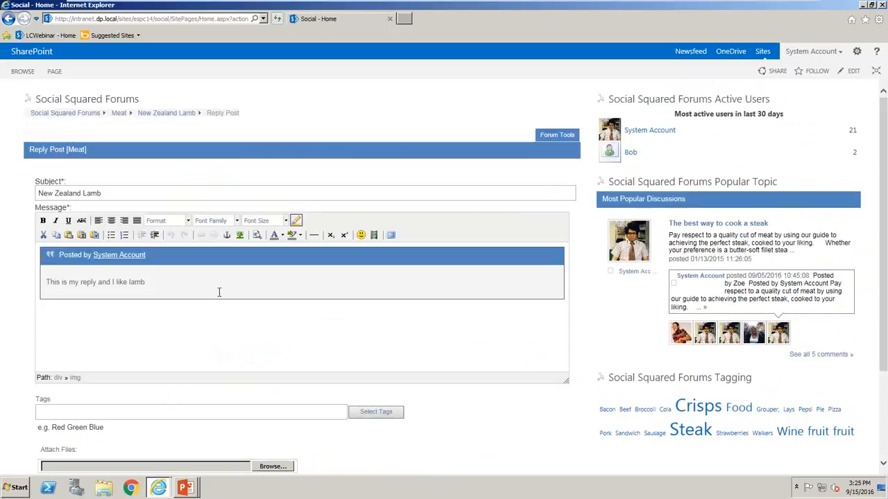
click(223, 324)
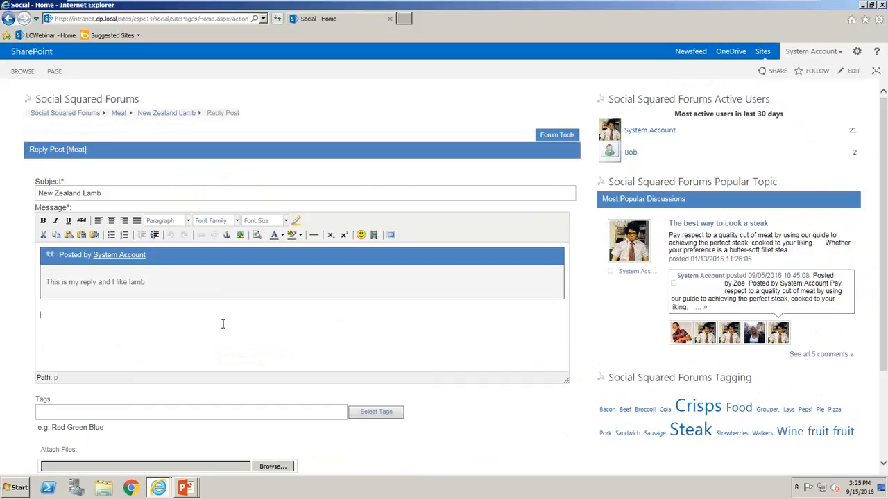
text(This is also my reply)
scroll(494, 415, down, 2)
click(491, 396)
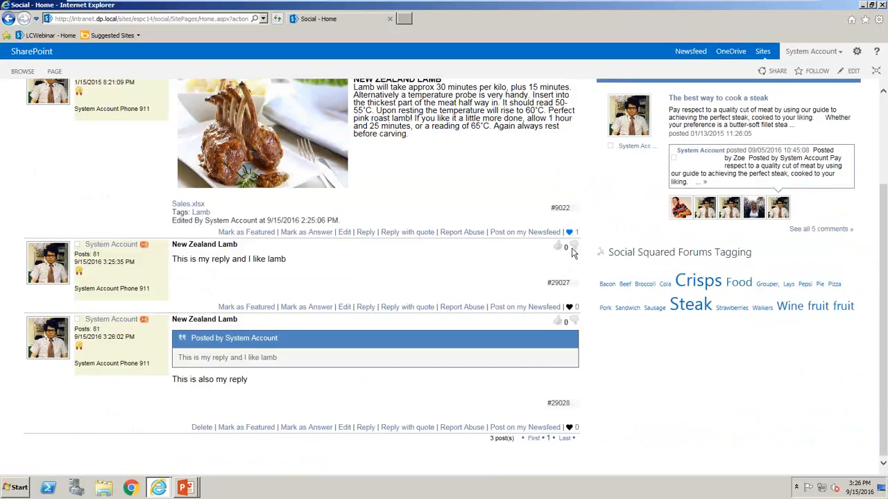
Mark the quoted reply as featured, filter the topic to its featured posts, and return to all posts
click(247, 427)
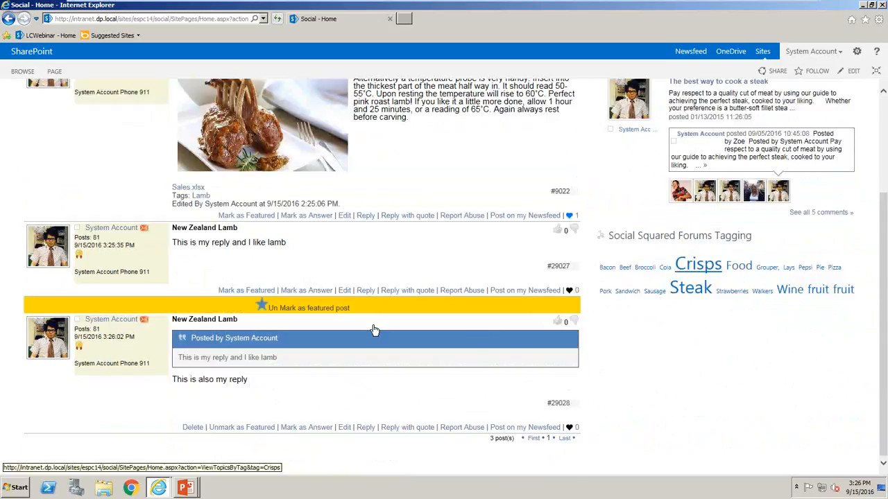
scroll(726, 367, up, 3)
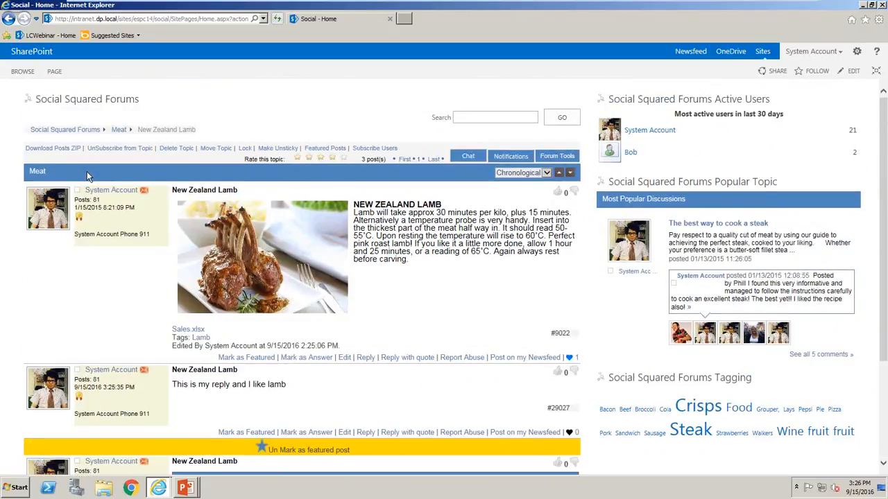
click(331, 153)
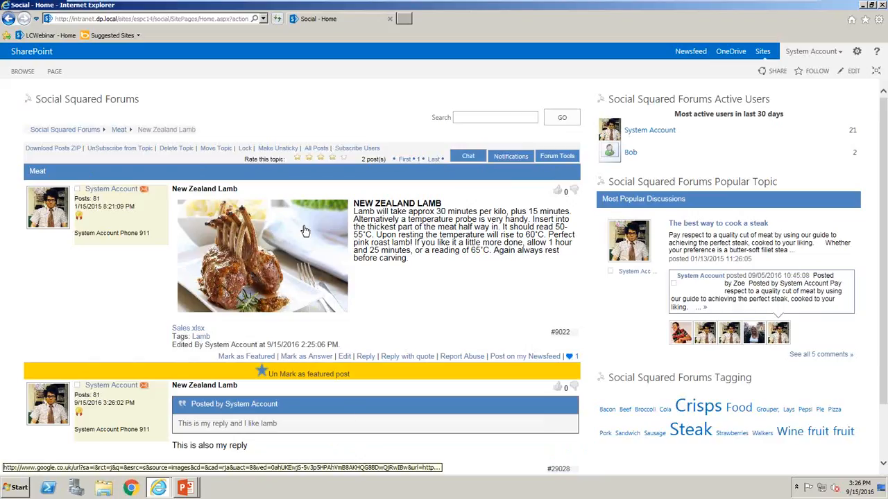
click(316, 148)
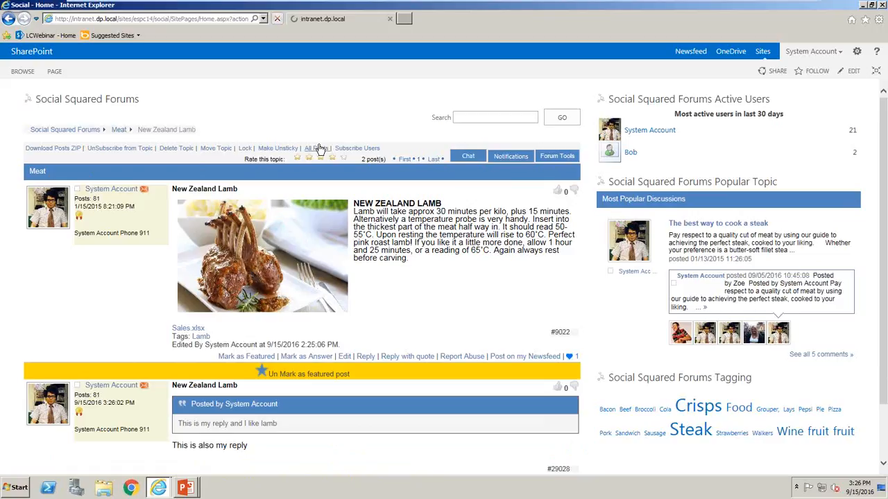
scroll(395, 425, down, 1)
scroll(395, 425, down, 1)
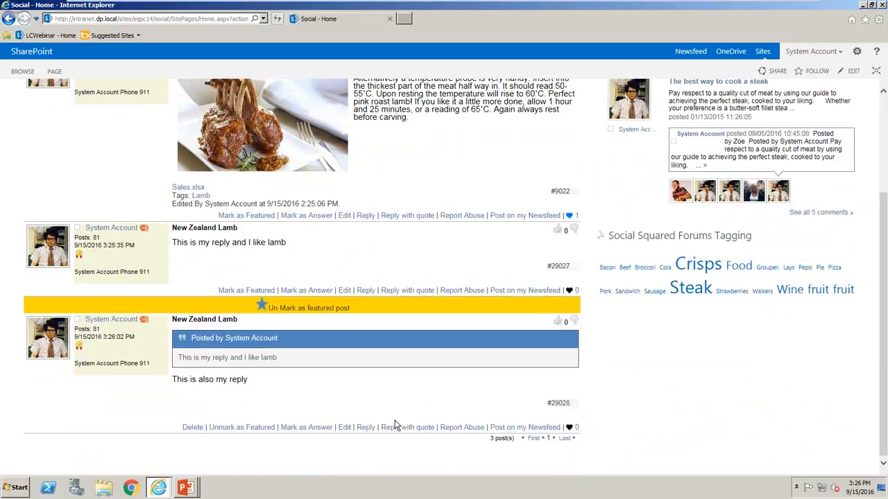
Mark the first reply, "This is my reply and I like lamb", as the answer to the topic
scroll(395, 426, up, 3)
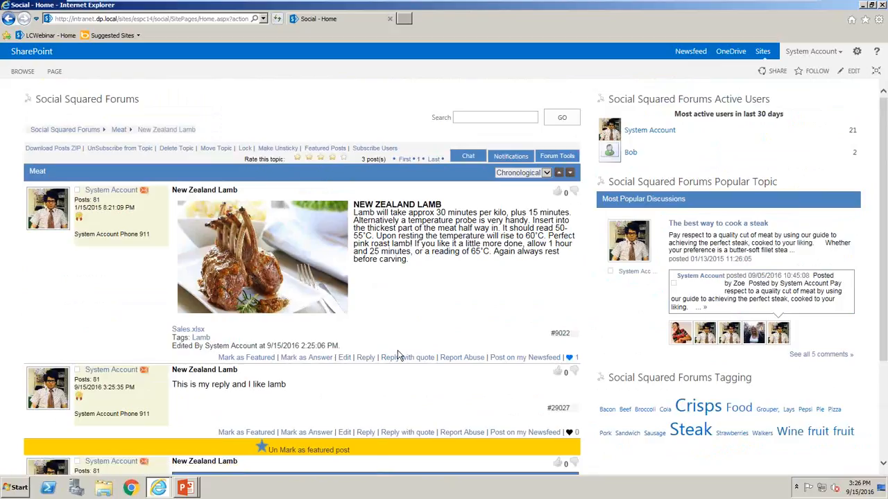
scroll(398, 355, down, 3)
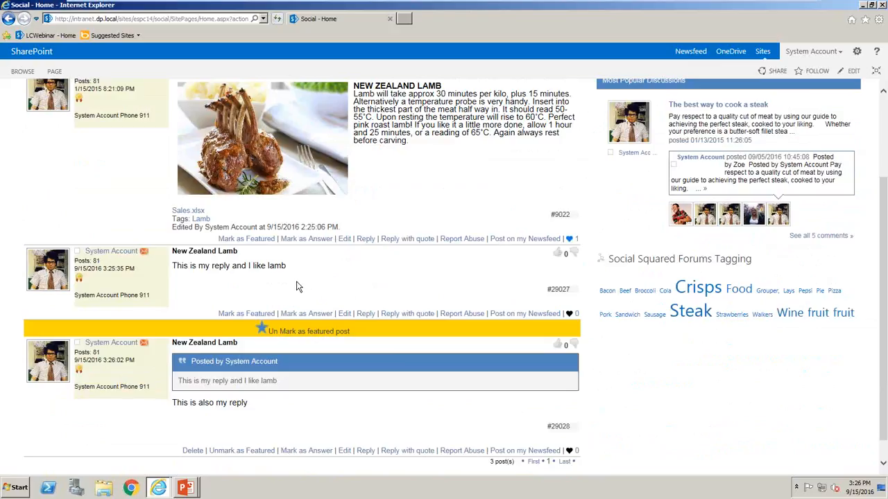
click(314, 318)
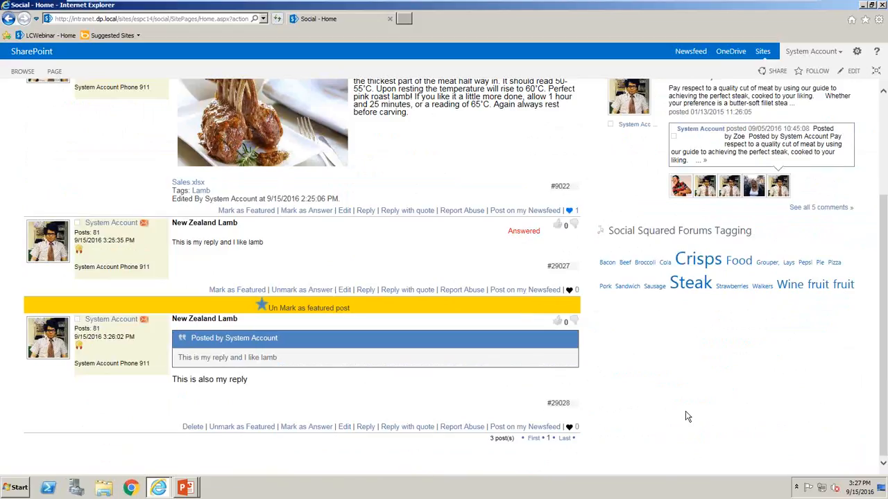
scroll(686, 416, up, 4)
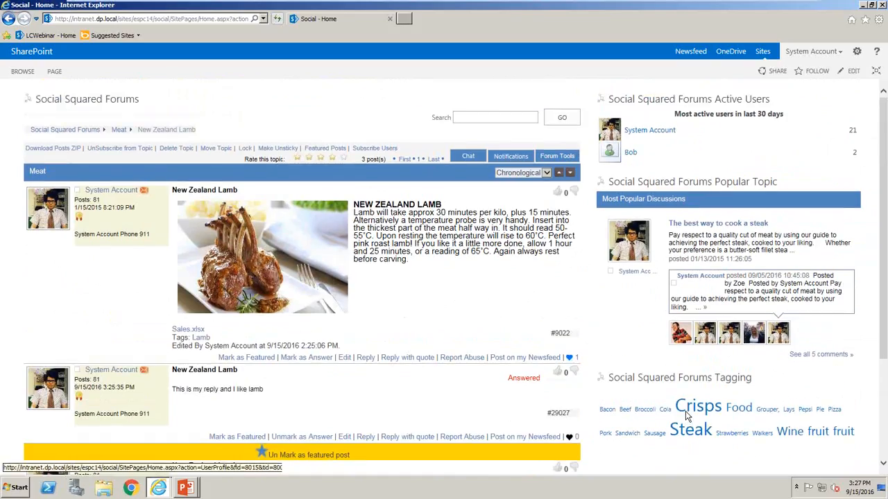
click(555, 156)
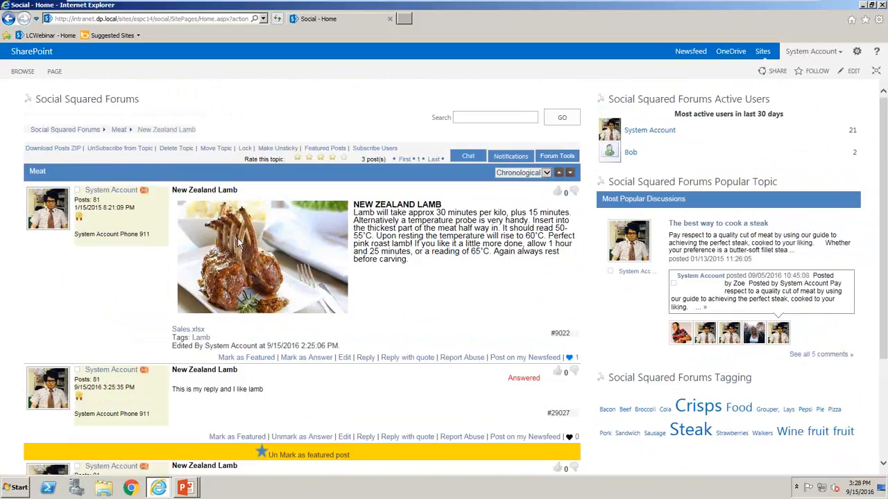
Like the first reply, "This is my reply and I like lamb", in the New Zealand Lamb topic
scroll(494, 290, down, 2)
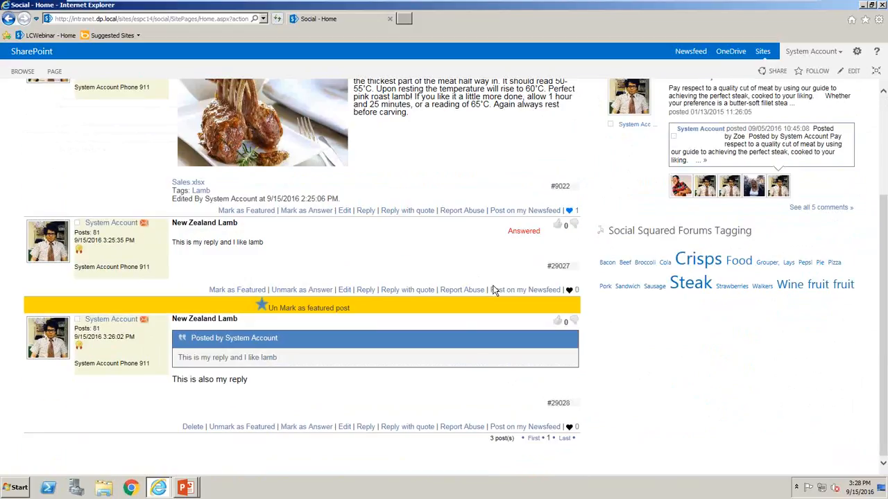
click(569, 291)
scroll(627, 379, up, 3)
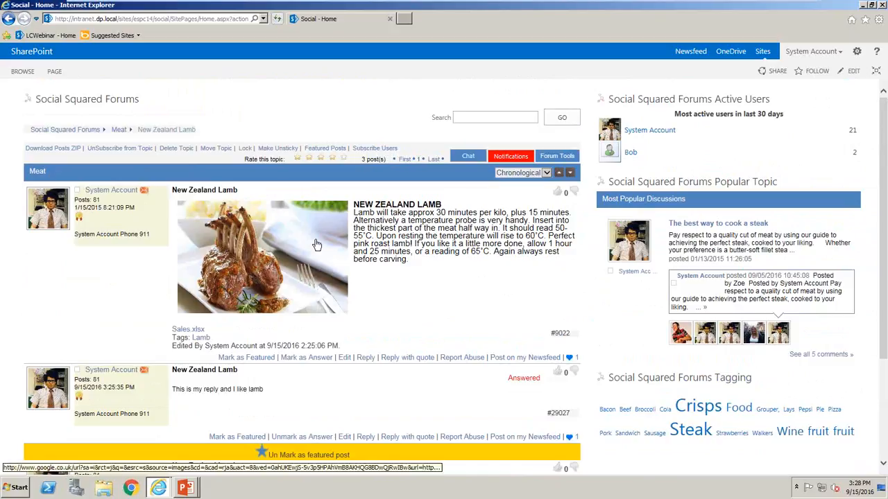
Subscribe another forum user to the New Zealand Lamb topic, checking the entered user name before adding the subscriber, and close the subscription dialog
click(382, 149)
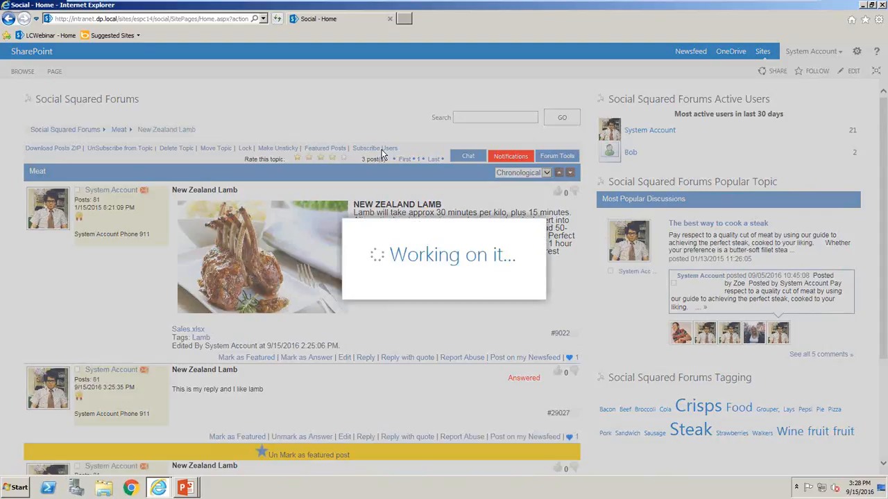
click(332, 208)
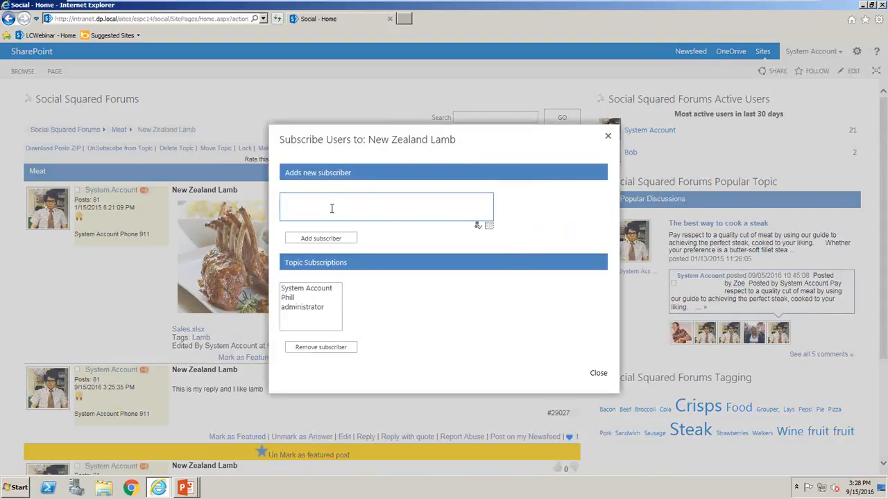
text(bill)
click(477, 226)
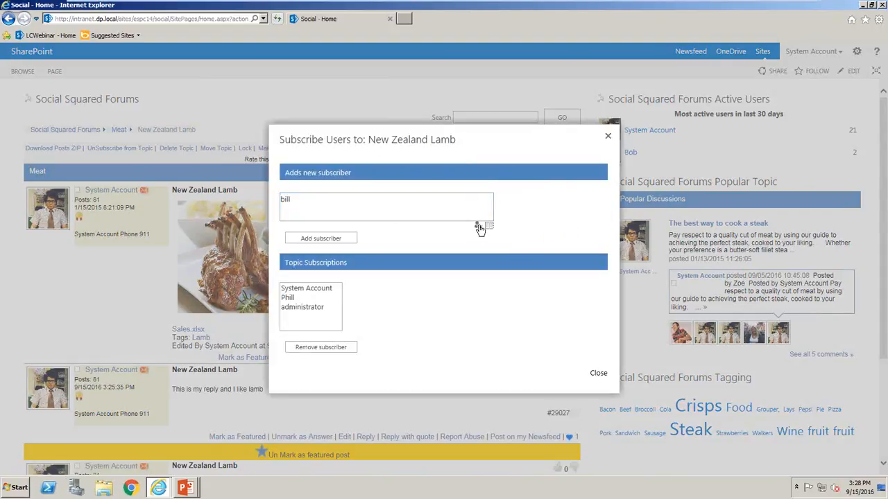
double_click(353, 200)
text(bob)
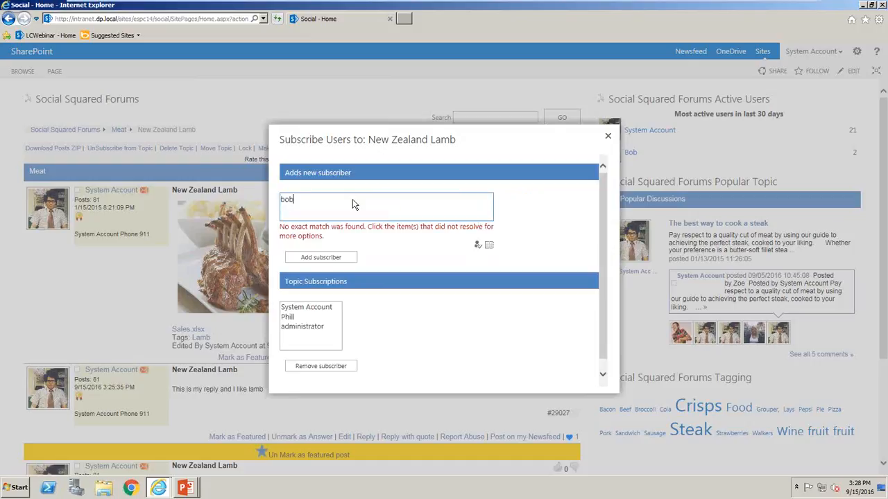
click(477, 244)
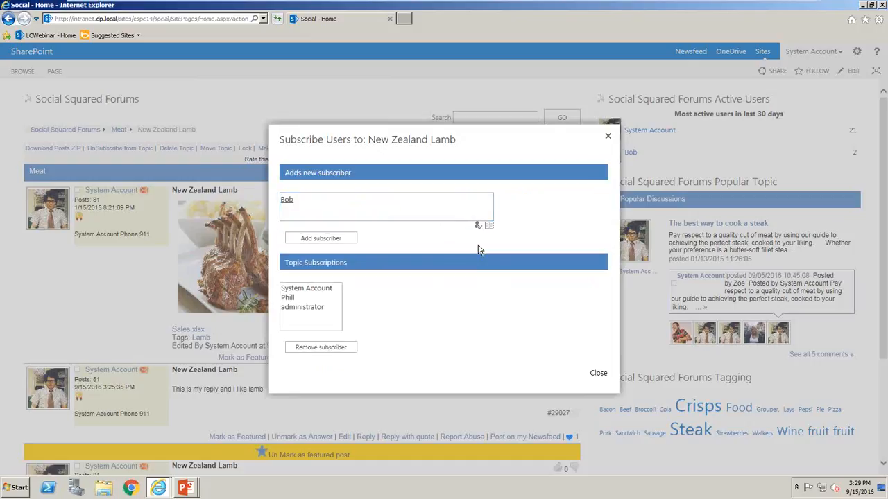
click(302, 238)
click(598, 373)
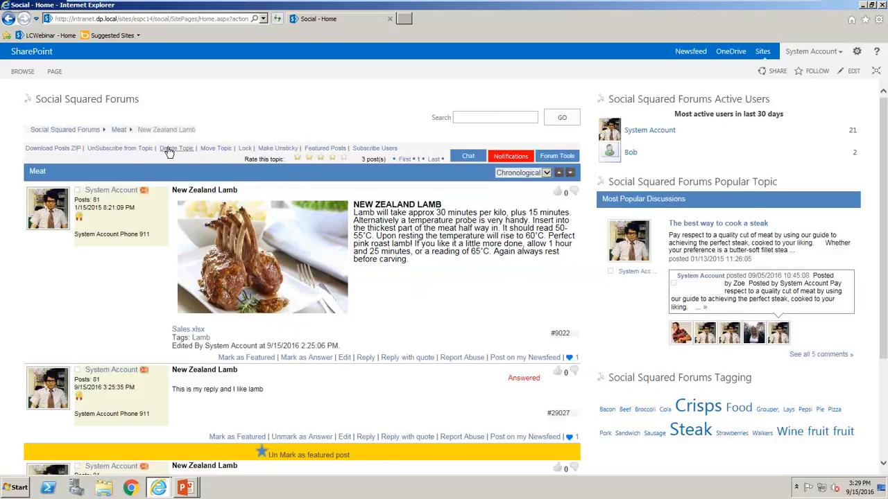
View the possible move destinations for the topic in the Restaurants forum group, and return to the topic without moving it
click(212, 149)
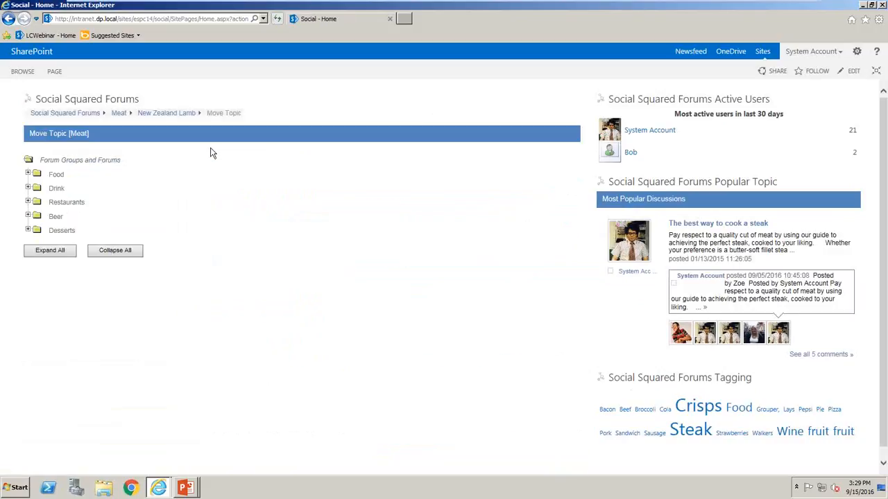
click(28, 202)
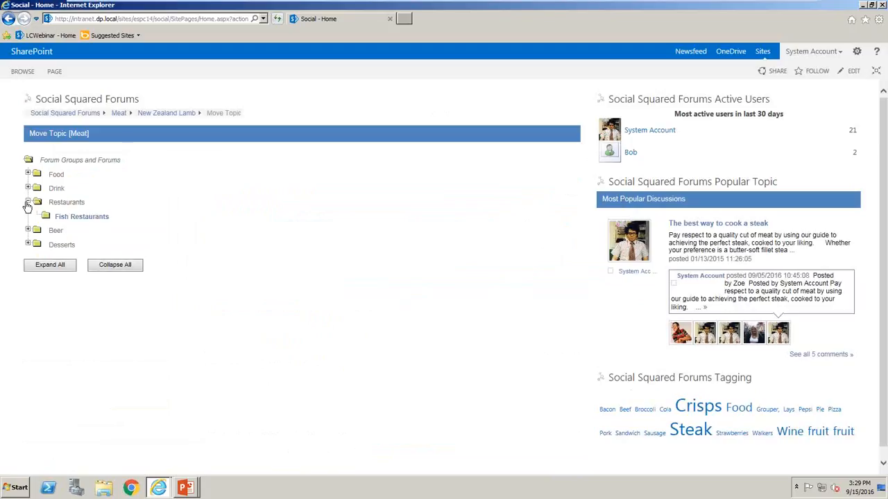
click(164, 113)
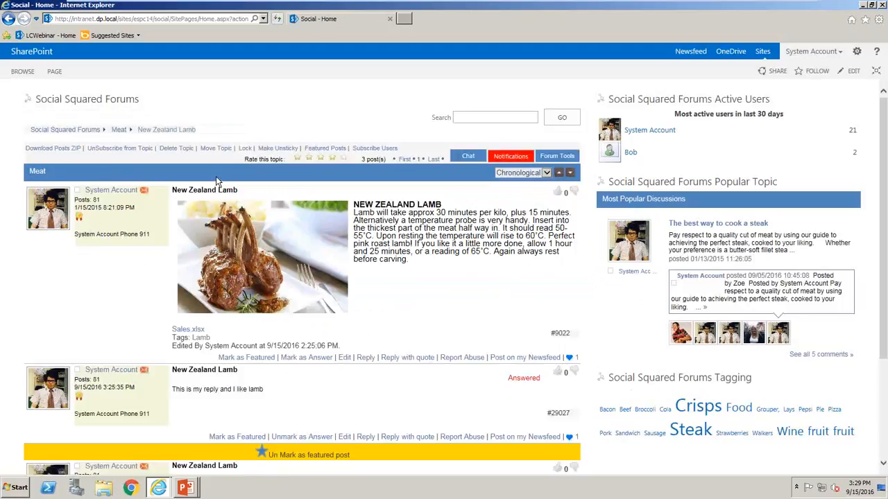
Lock the New Zealand Lamb topic and return to the Social Squared Forums overview
click(245, 151)
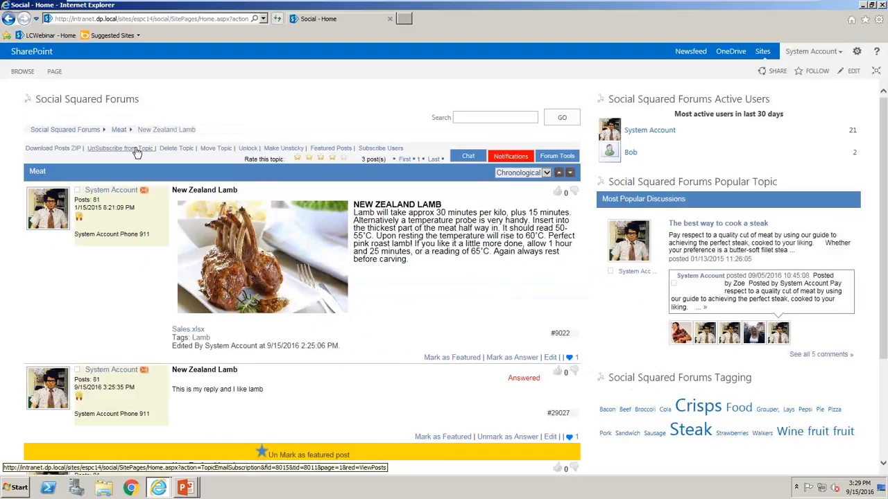
click(77, 131)
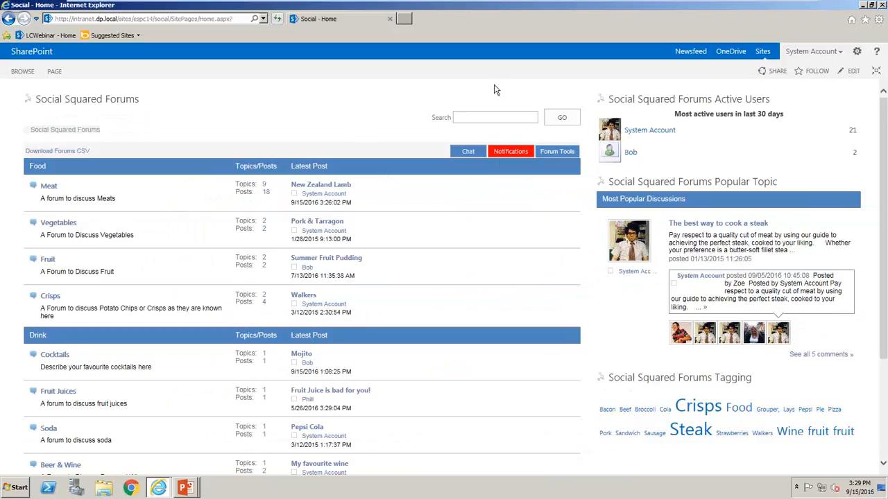
Search the forums for "steak" and open the topic "The best way to cook a steak"
click(498, 113)
text(steak)
click(568, 121)
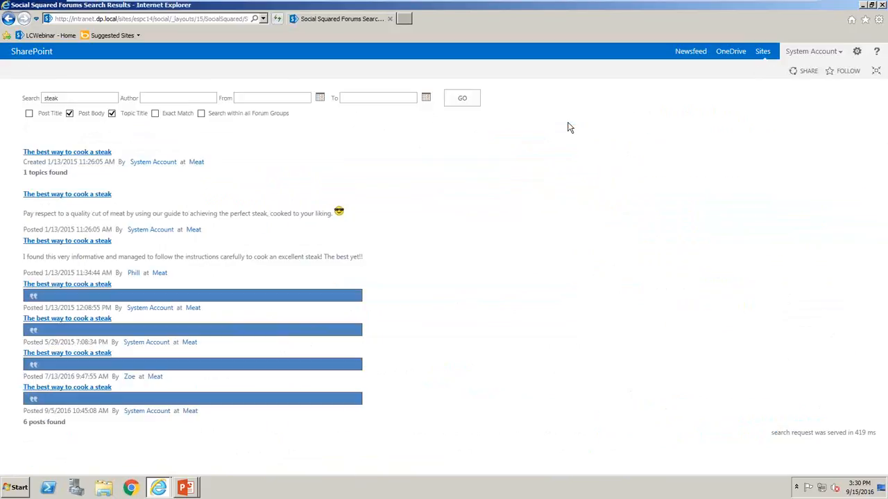
click(81, 153)
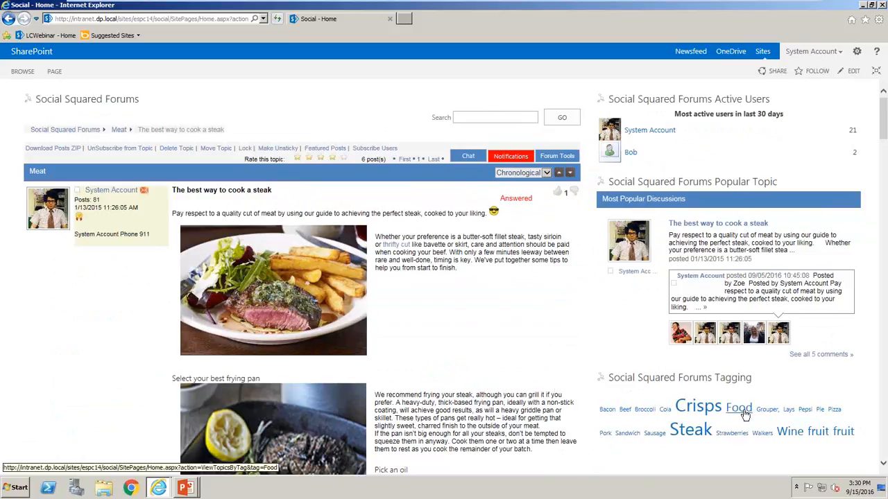
Browse the topics tagged Grouper and Wine, view the "My favourite wine" topic, and return to the forums overview
click(766, 411)
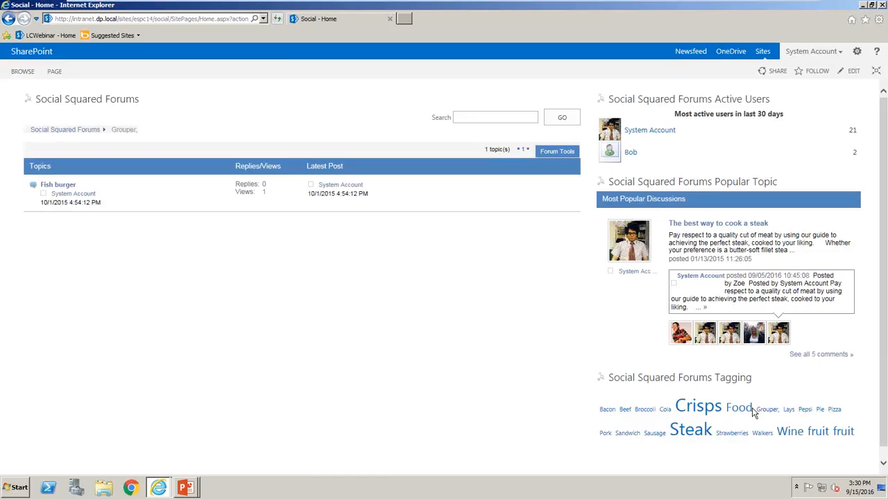
click(789, 432)
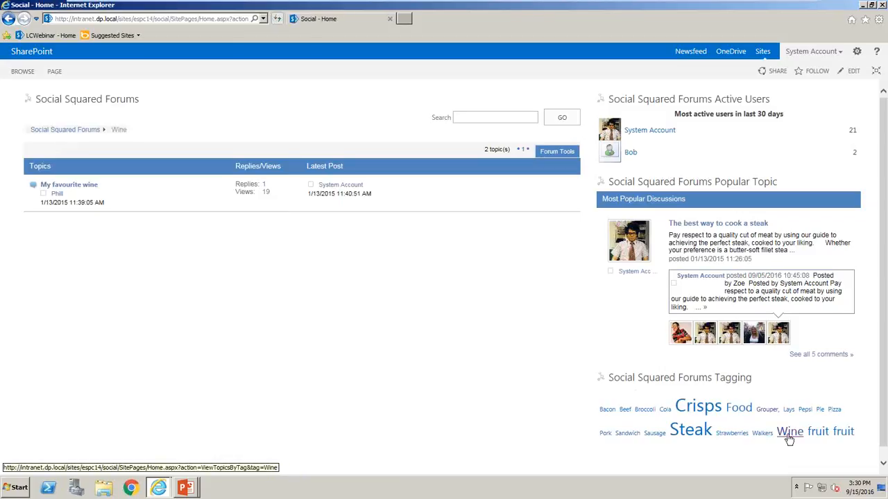
click(65, 186)
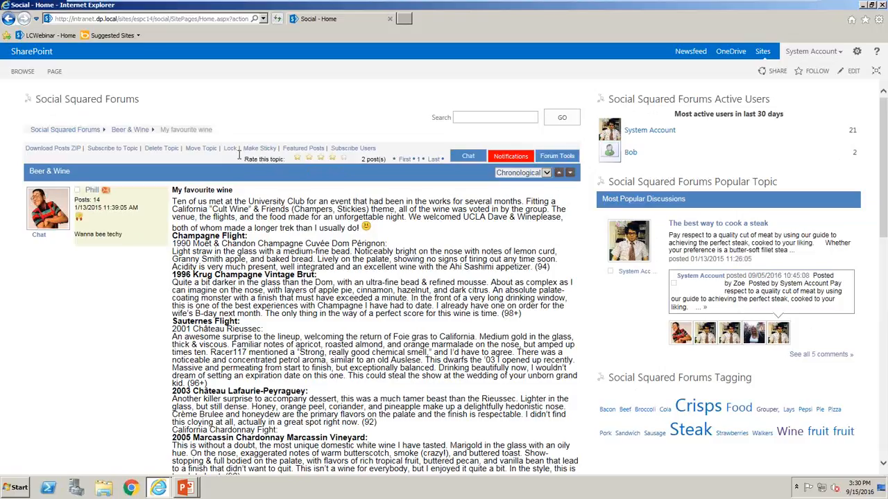
click(72, 132)
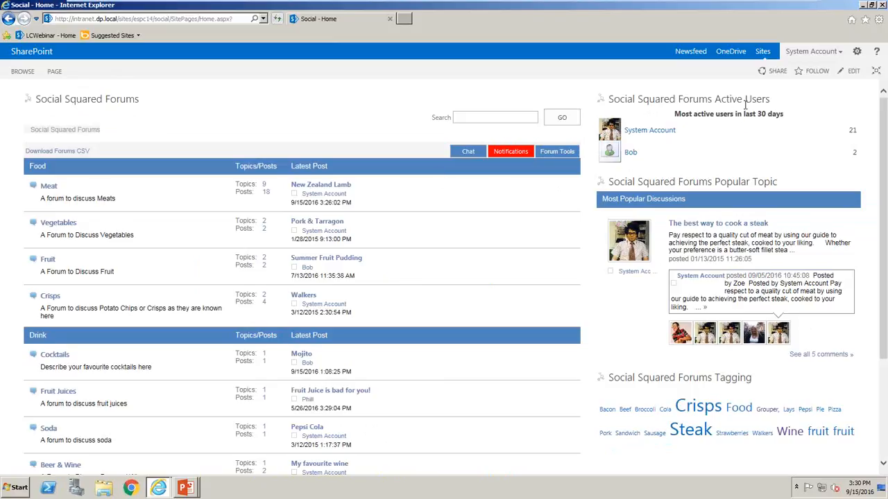
Open the site settings and highlight the Social Squared Reporting heading
click(857, 53)
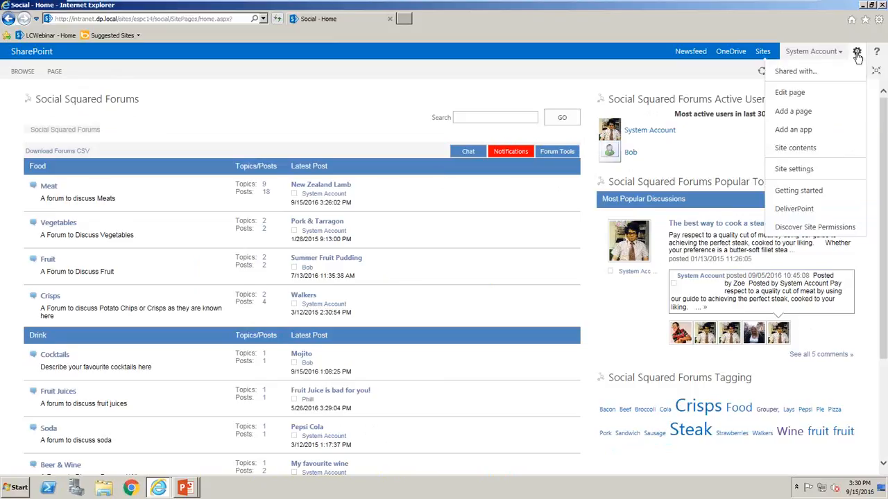
click(793, 169)
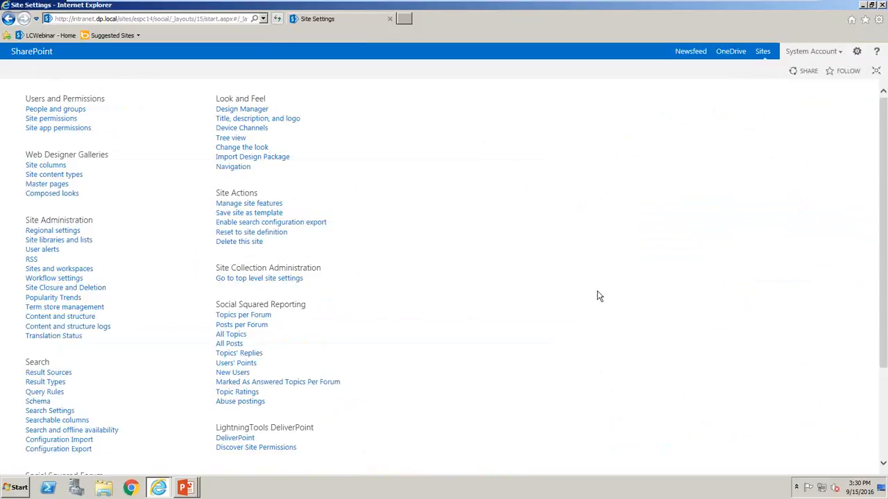
scroll(597, 296, down, 3)
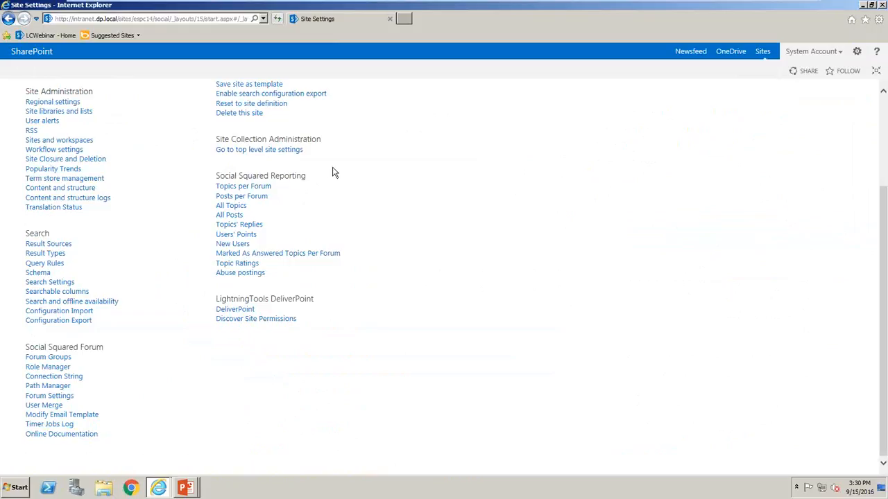
drag(310, 178, 218, 177)
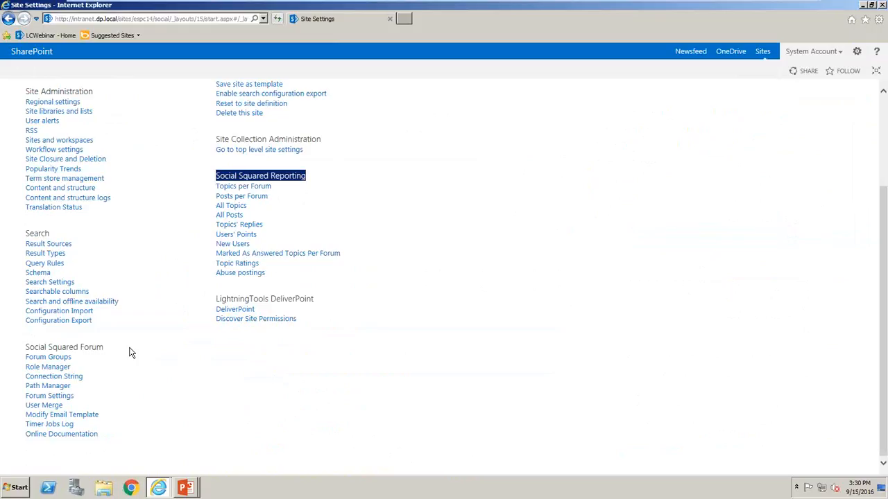
Add a new forum group named "Technical Support" to the Social Squared forum groups
click(59, 358)
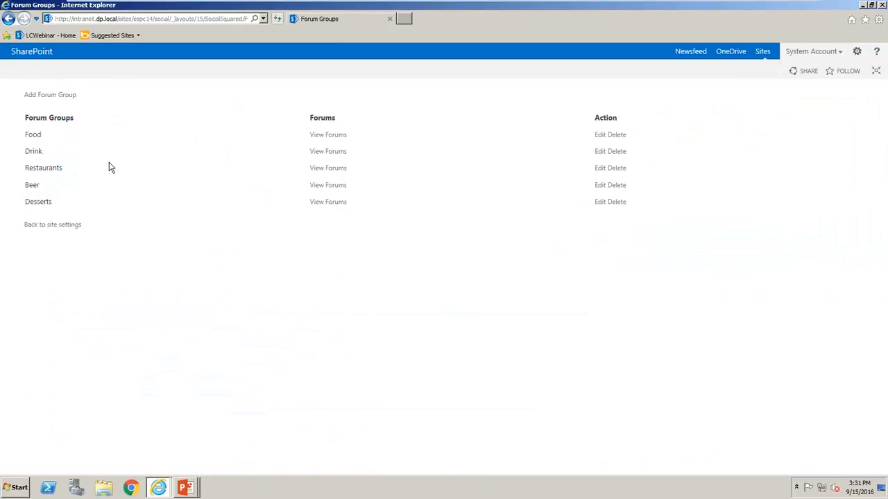
click(43, 97)
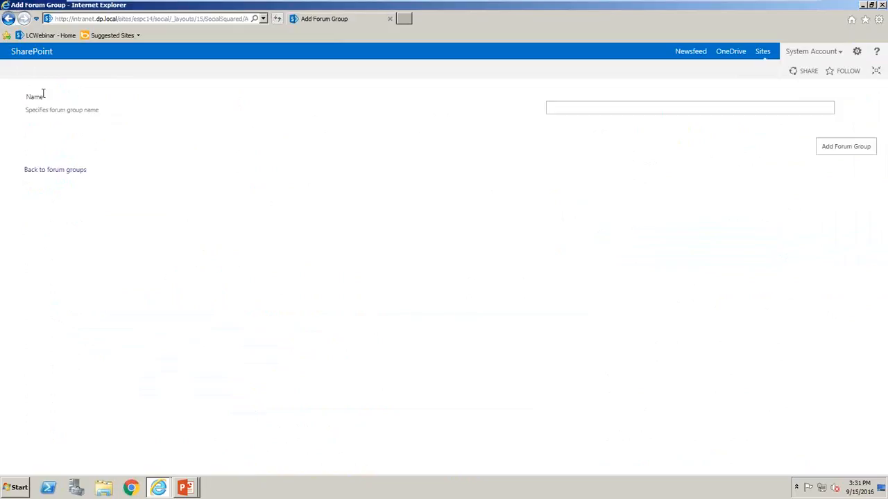
text(Technical Support)
click(848, 151)
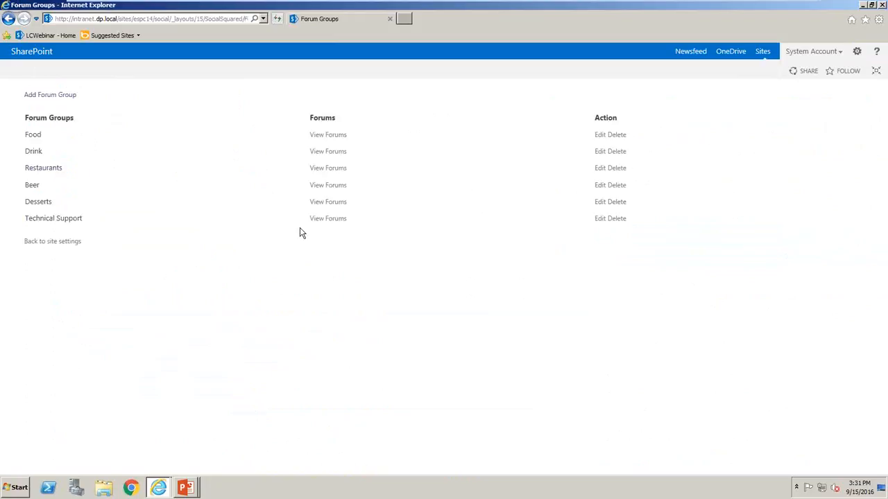
Start a new forum in the Technical Support group and name it "Office 365 Forum"
click(329, 220)
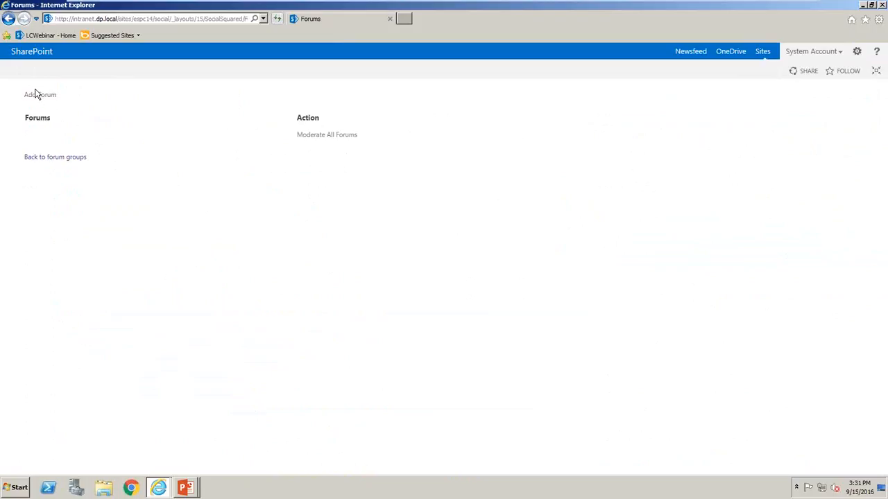
click(36, 95)
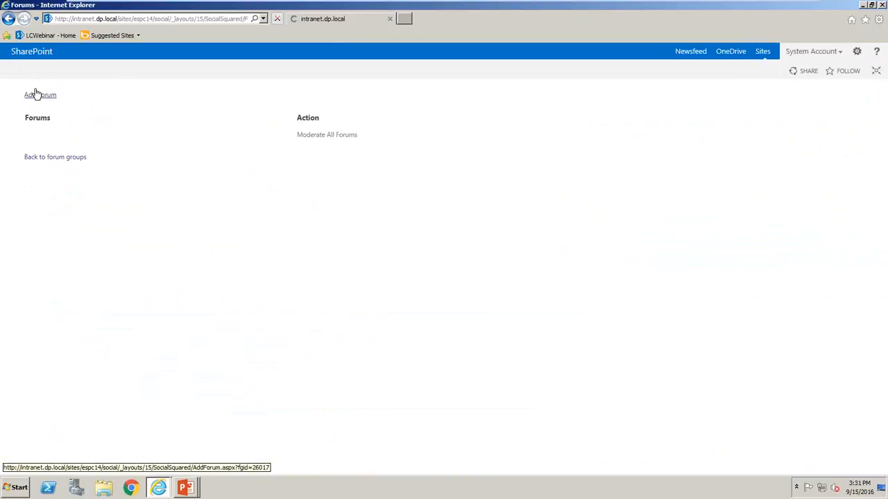
click(605, 105)
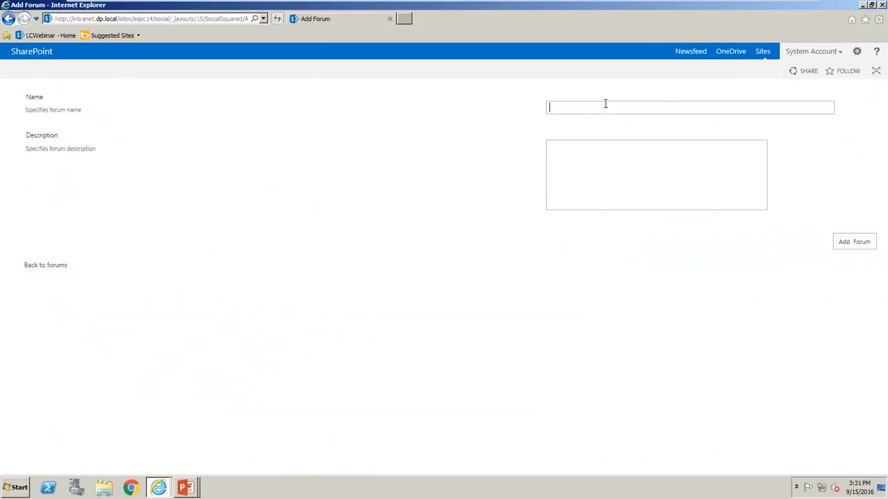
text(Office 365 Forum)
Describe the new forum as "Any questions on SPO or Exchange Online etc" and add it to the group
click(608, 174)
text(Any qu)
text(estions on s)
text(ha)
key(BackSpace)
key(BackSpace)
key(BackSpace)
text(S)
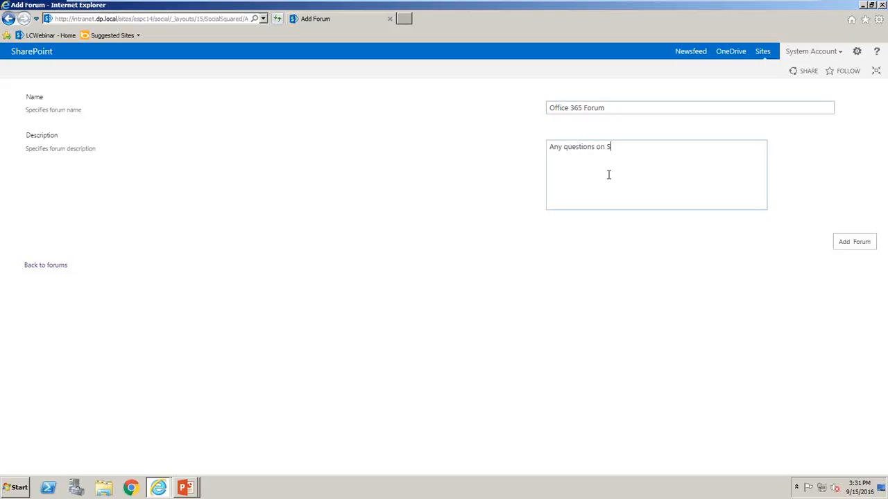
text(PO or Exchange Online eyc)
key(BackSpace)
key(BackSpace)
text(tc)
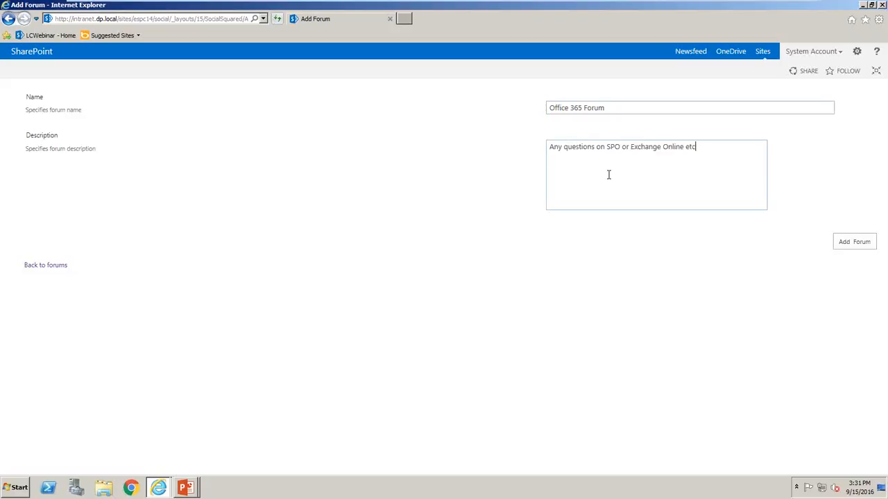
click(849, 247)
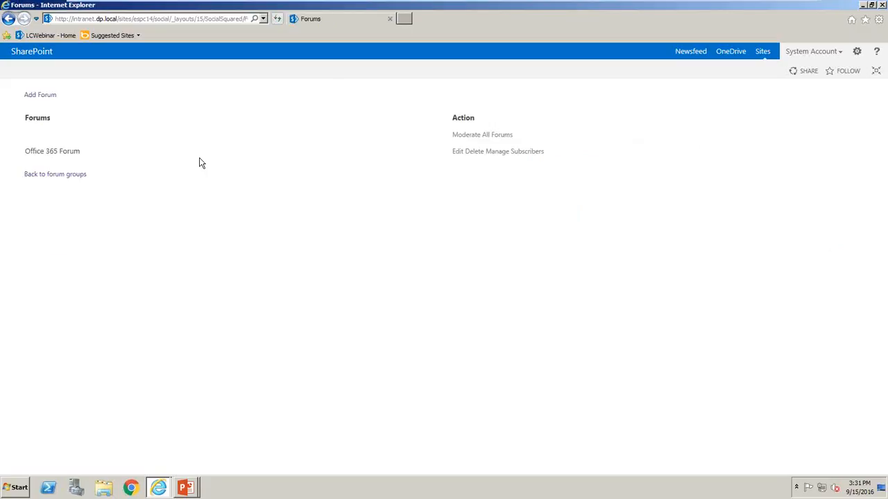
Add a second forum to the group, named "Microsoft Word" with the description "Microsoft Word Forum"
click(40, 95)
click(636, 106)
text(Microsoft Word)
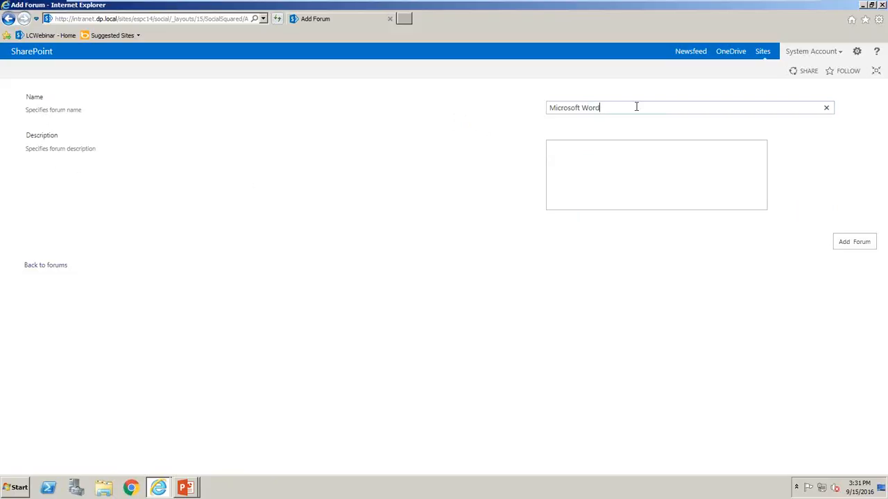
click(599, 167)
text(Microsoft Word Forum)
click(863, 246)
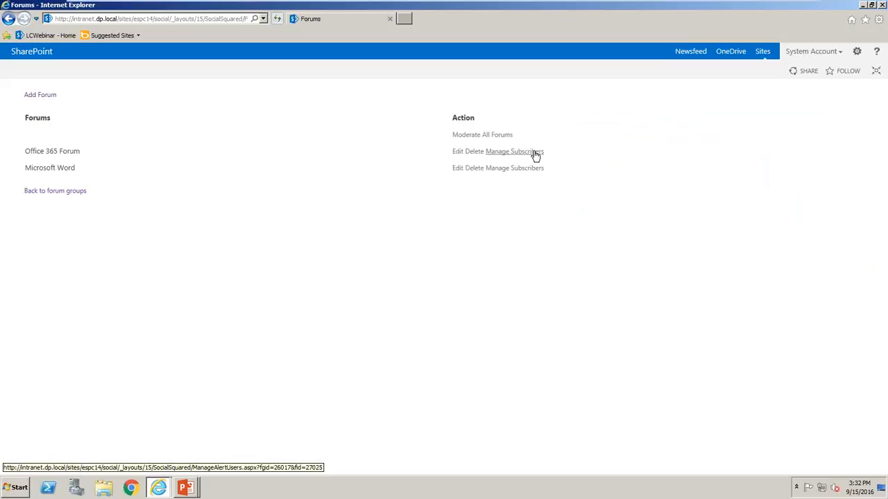
Edit the Office 365 Forum to allow voting, disallow attachments and enable Notify Poster
click(459, 154)
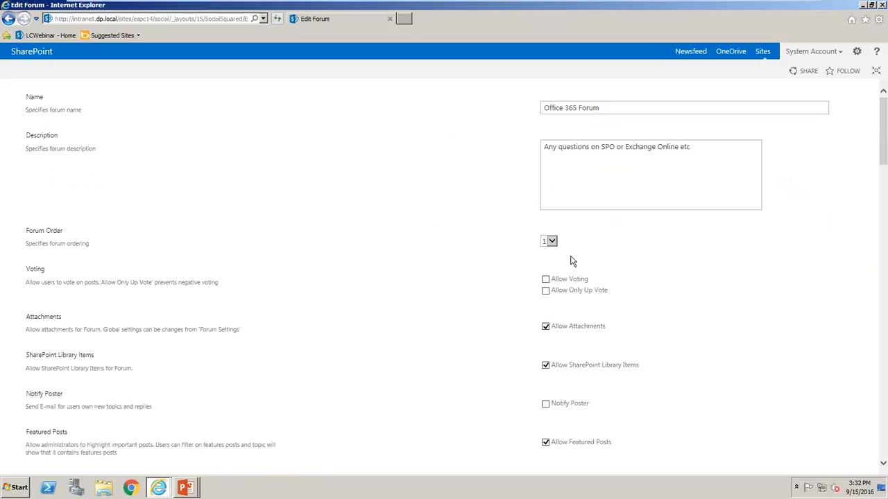
click(547, 281)
scroll(624, 382, down, 5)
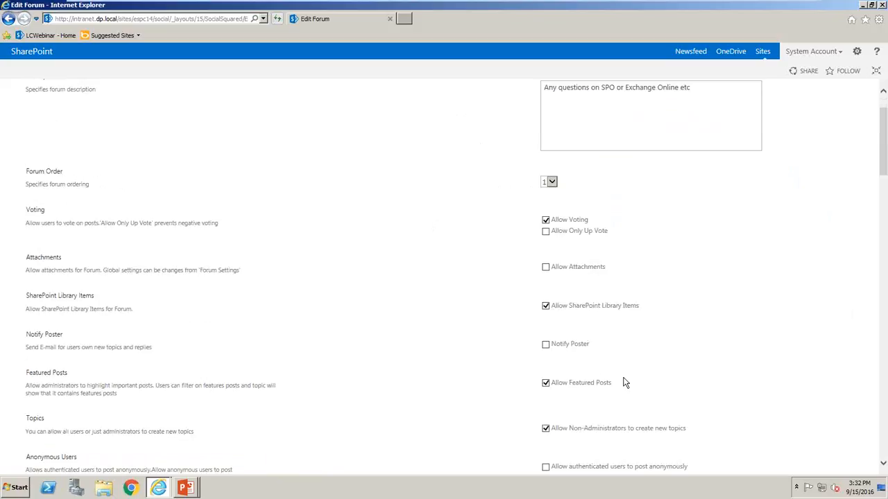
click(546, 226)
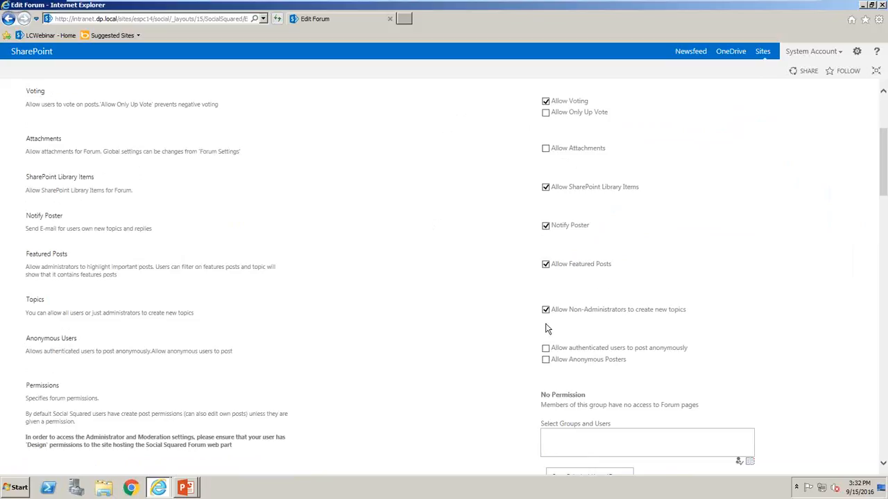
Review the Office 365 Forum's permission sections, from No Permission and Read Posts to Moderate Posts and Administrate Forums
scroll(729, 341, down, 10)
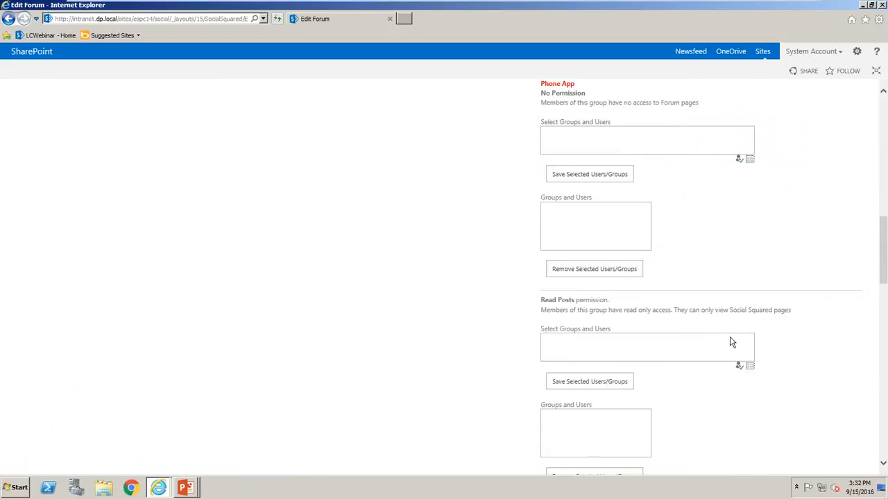
scroll(729, 341, up, 3)
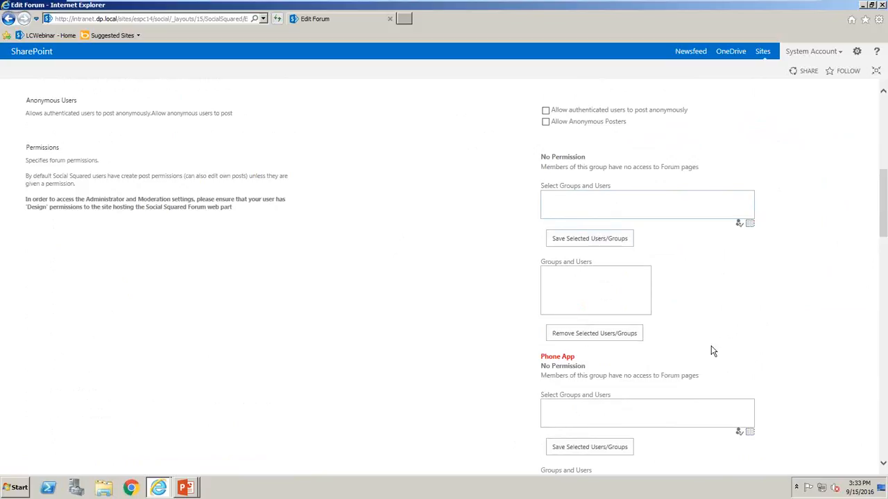
scroll(712, 351, down, 3)
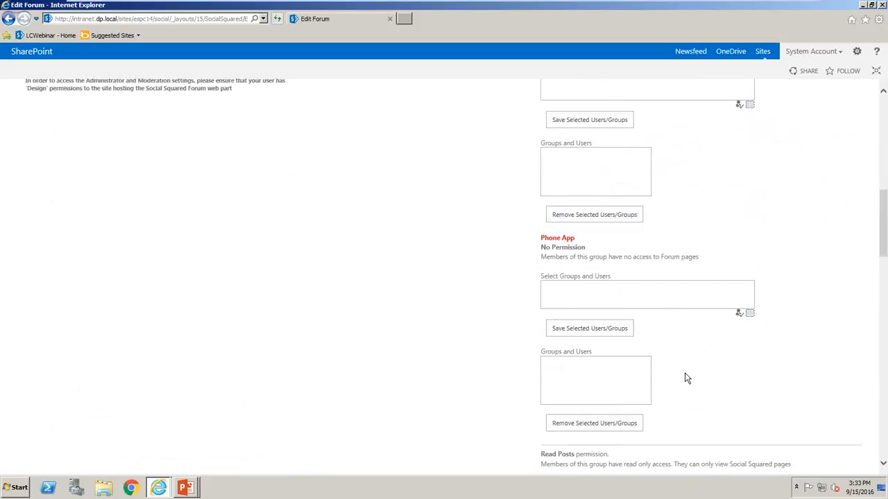
scroll(706, 302, down, 3)
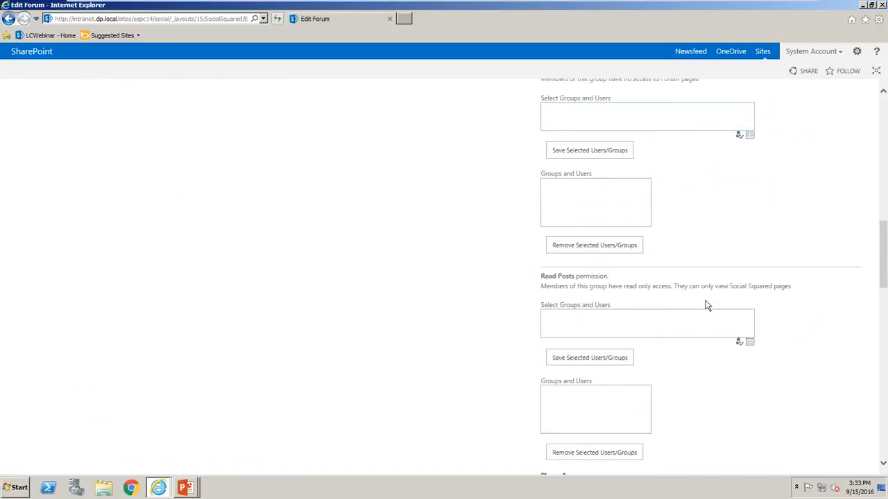
scroll(706, 305, down, 2)
scroll(677, 369, down, 5)
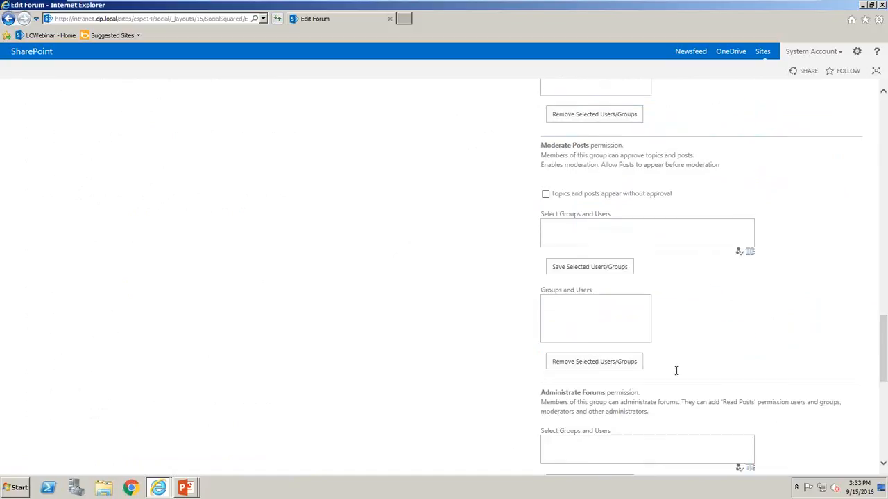
scroll(676, 370, down, 2)
scroll(677, 375, down, 2)
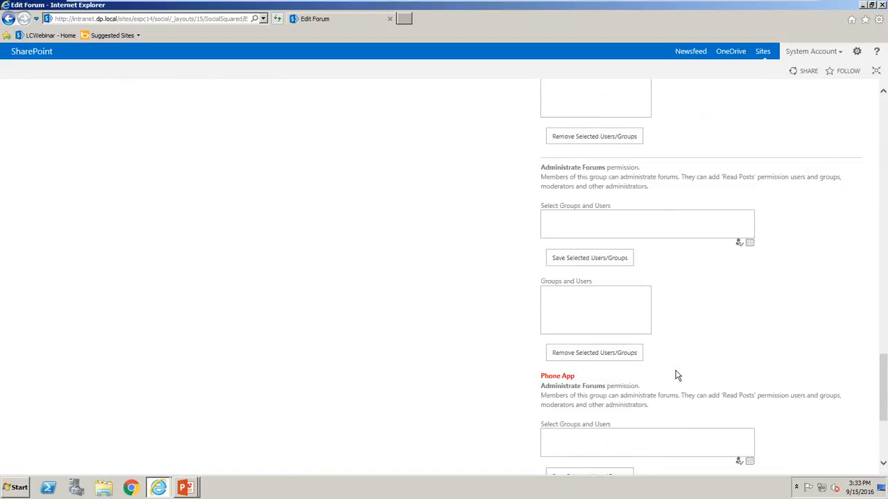
scroll(677, 375, down, 3)
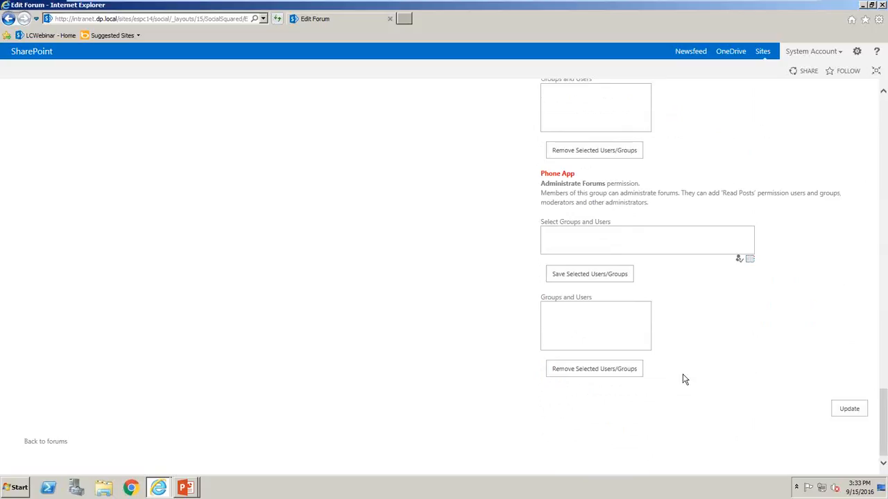
Save the updated settings of the Office 365 Forum
right_click(672, 137)
click(578, 436)
click(847, 408)
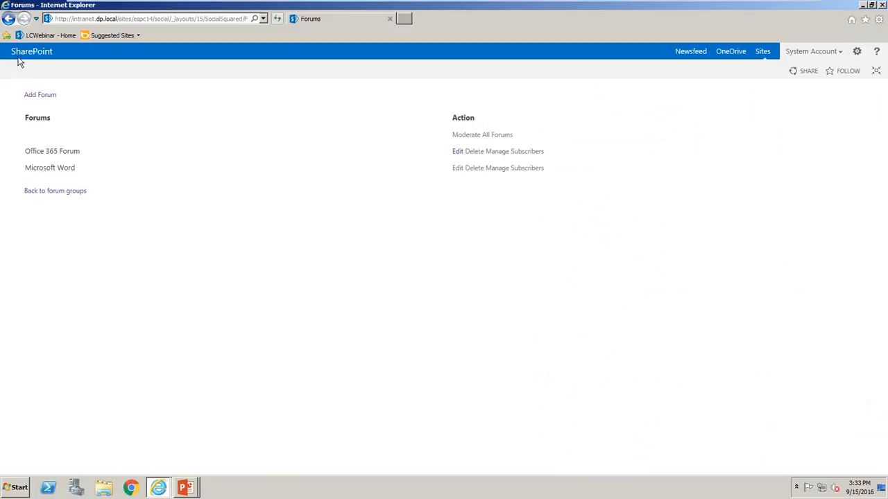
Go back to the forum groups, restore the full page layout and open the Social site to check its listed forums
click(52, 192)
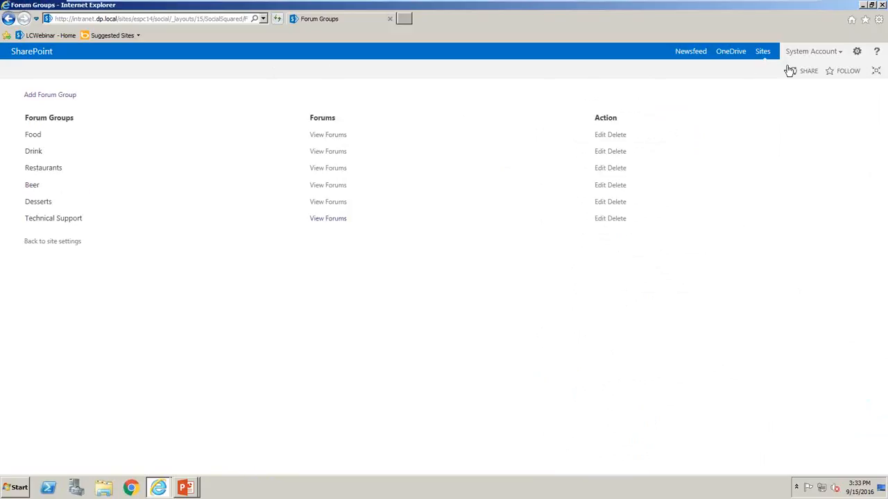
click(877, 72)
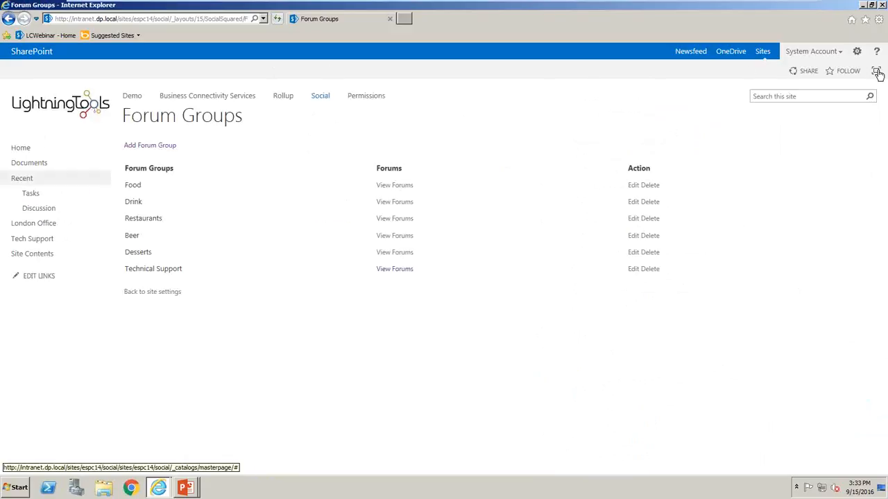
click(319, 96)
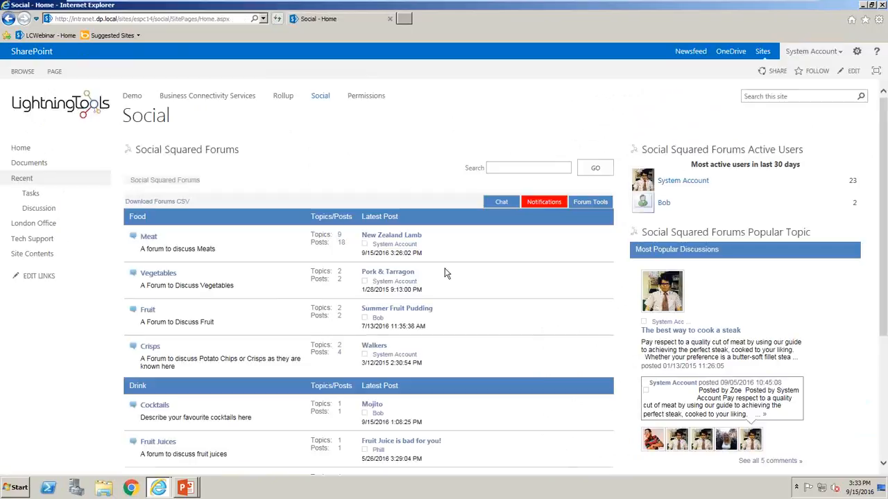
scroll(446, 273, down, 3)
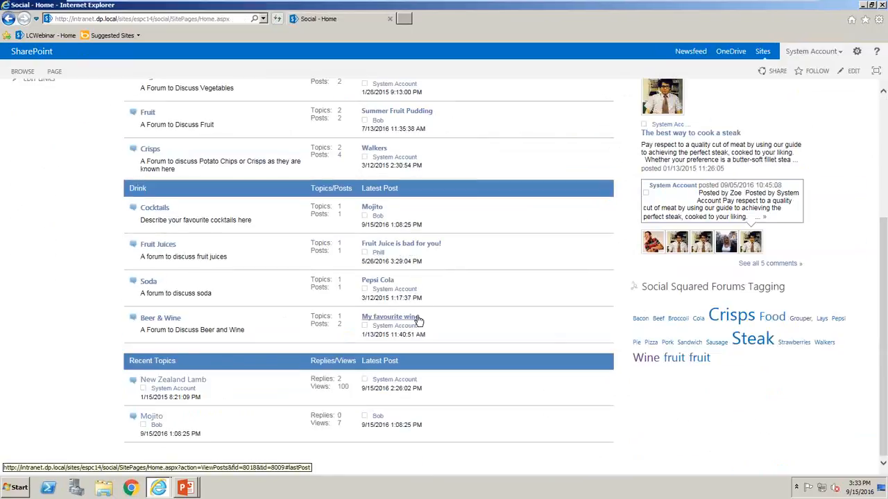
scroll(475, 278, up, 3)
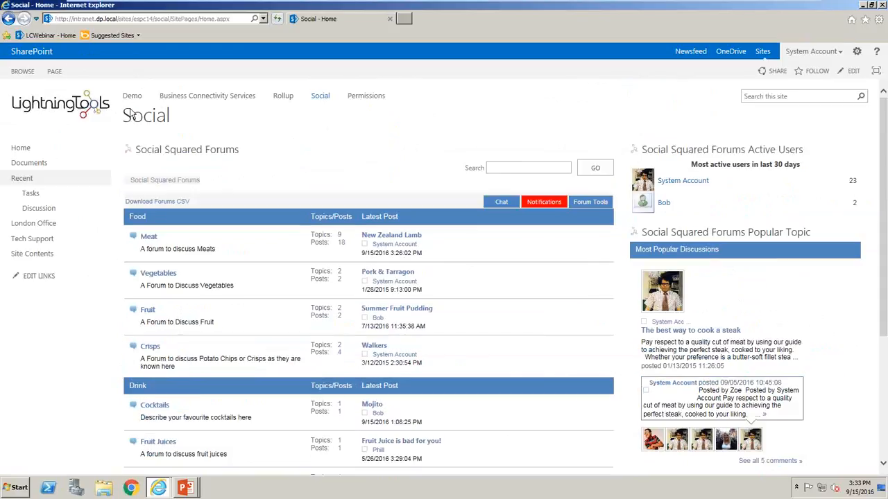
Put the Social page in edit mode and open the Social Squared Forums web part's properties at the forum group choices
click(55, 71)
click(14, 96)
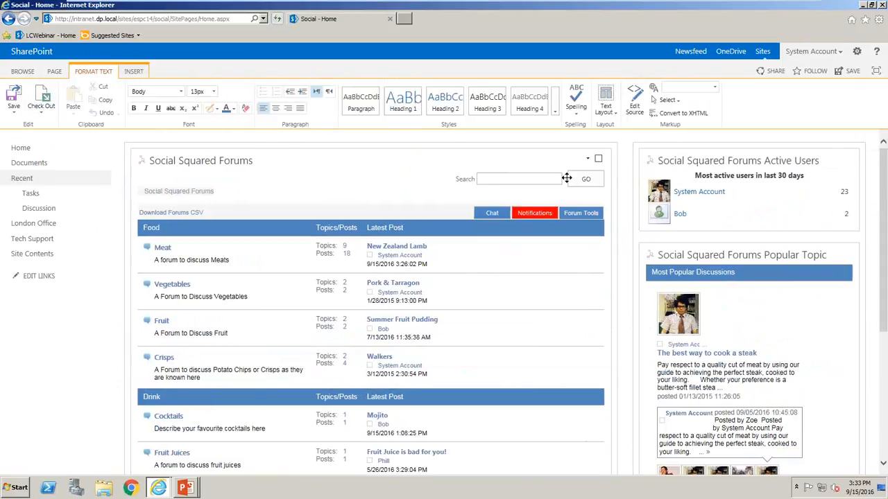
click(588, 158)
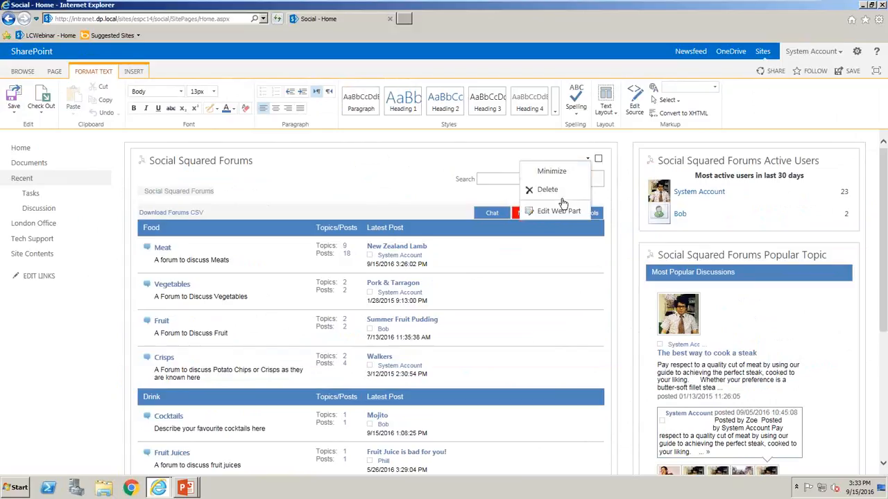
click(565, 209)
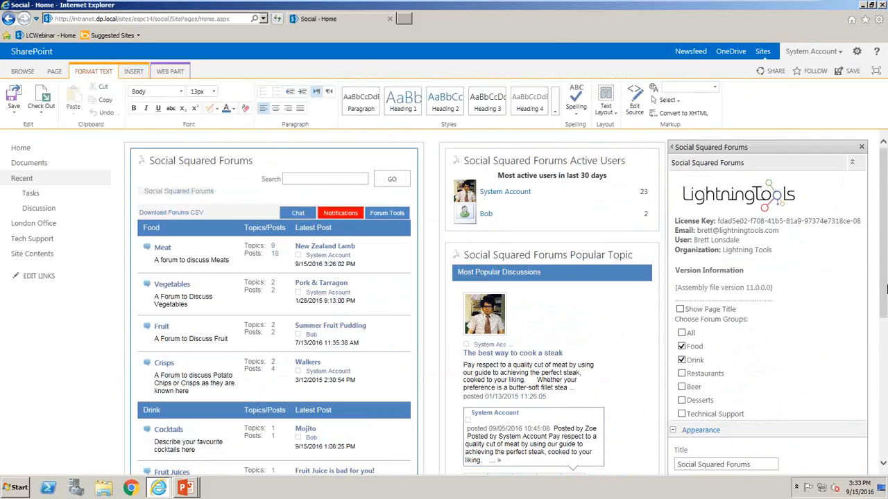
drag(886, 290, 883, 327)
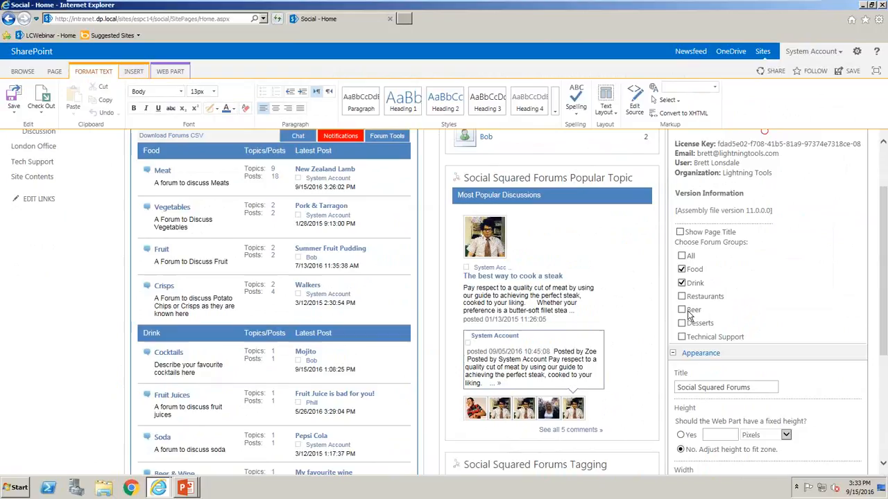
Set the web part to show only the Technical Support forum group instead of Food and Drink, and accept the change
click(682, 270)
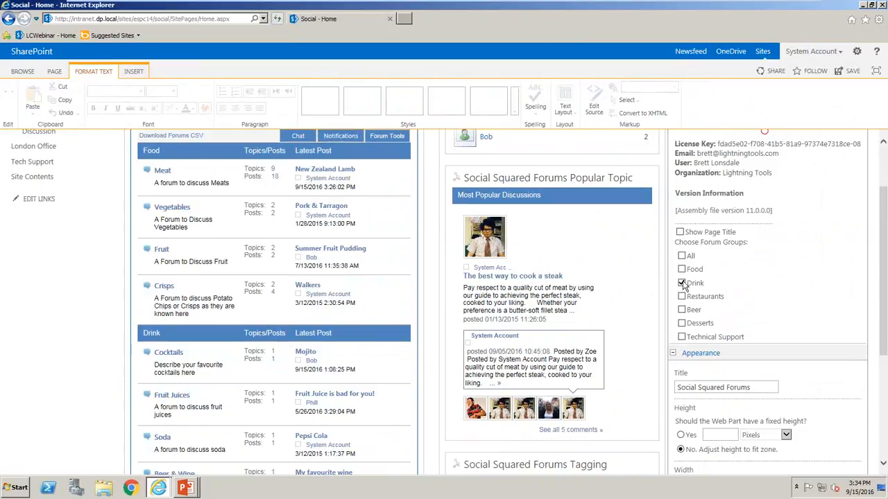
click(682, 284)
click(683, 284)
click(683, 337)
click(683, 338)
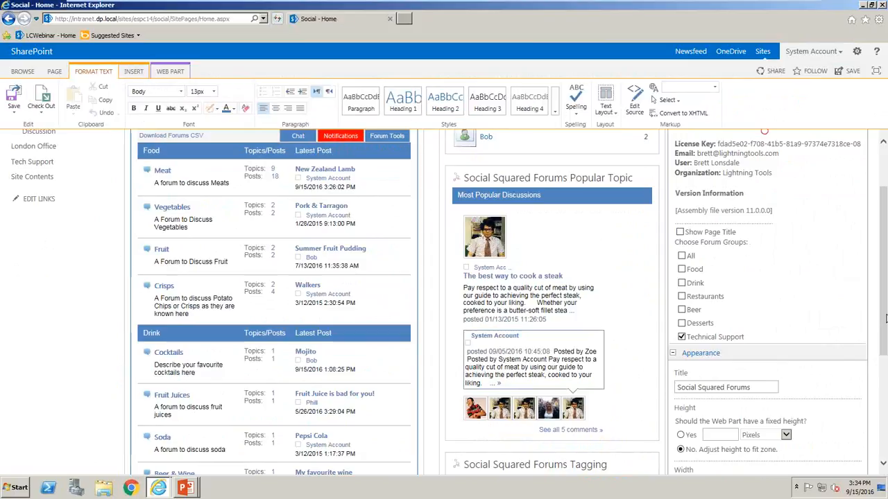
scroll(885, 318, down, 3)
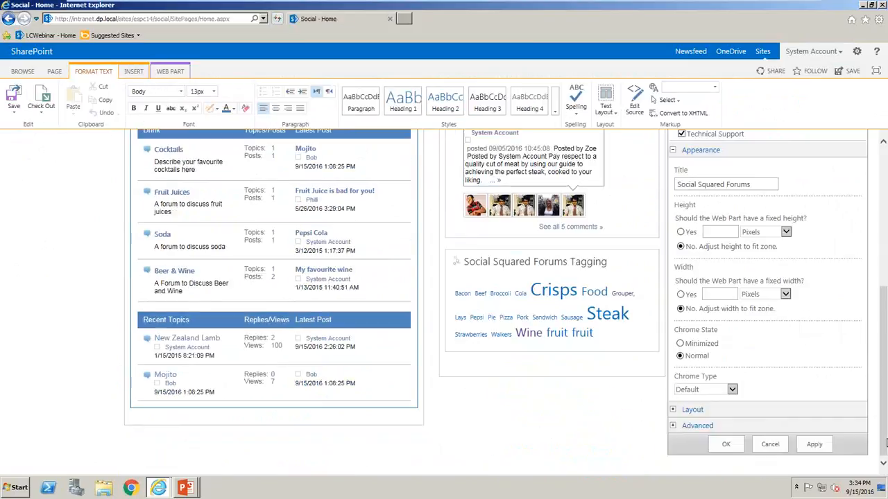
click(724, 445)
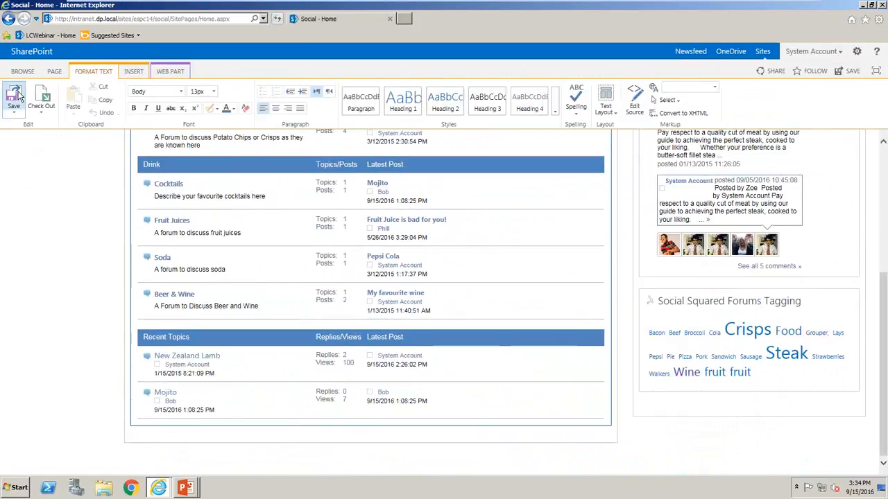
Save the Social page, view the Office 365 Forum's topic list and return to the forum overview
click(16, 97)
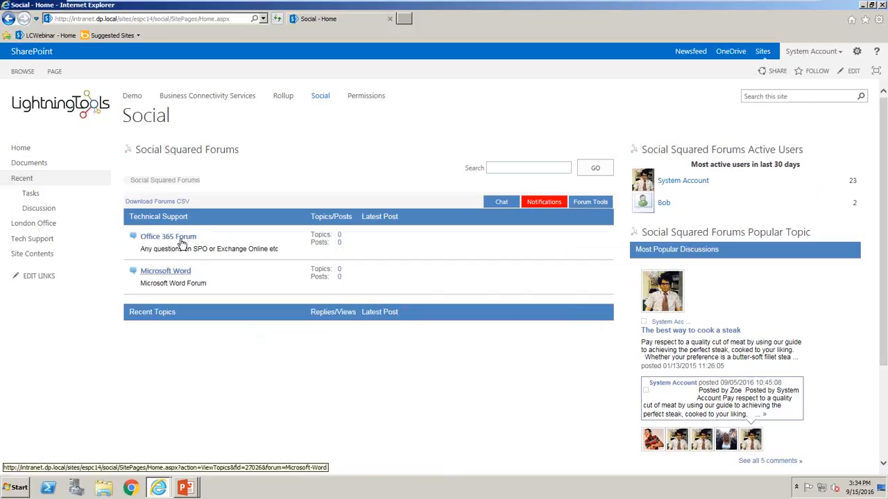
click(149, 238)
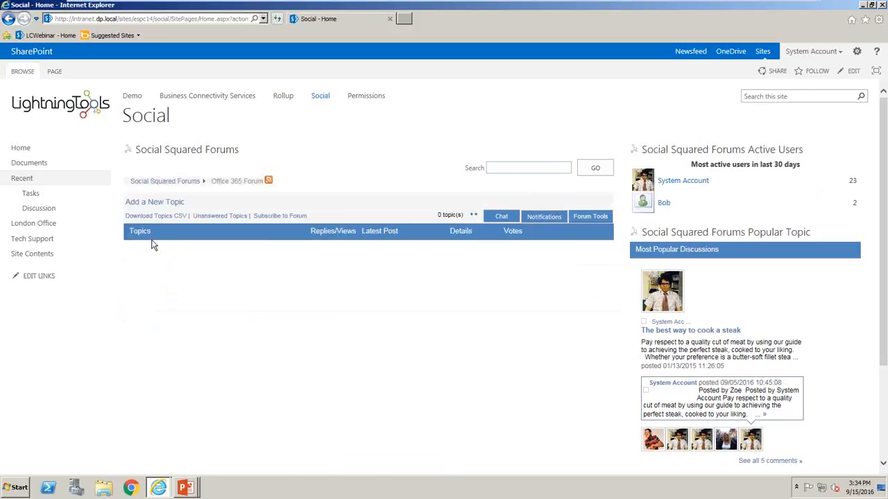
click(165, 182)
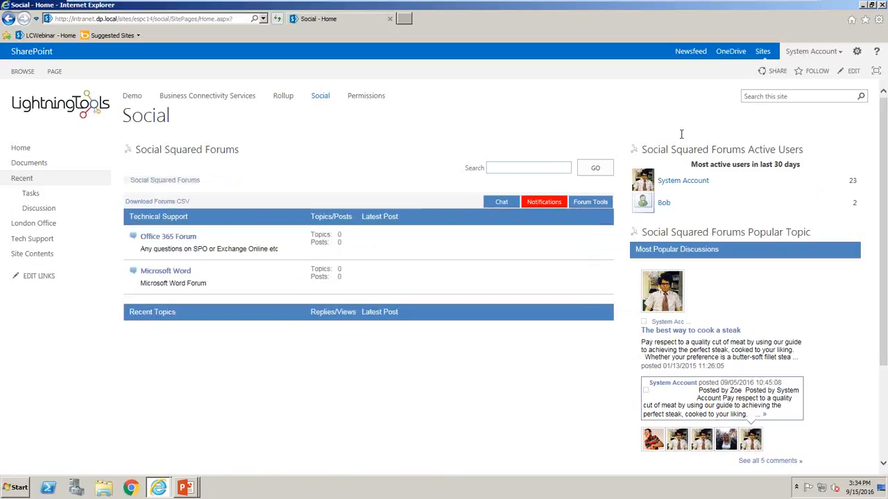
Open Social Squared's Forum Settings from the site settings and review options such as voting, chat, tags, reply via email, terms and user reputation
click(858, 53)
click(817, 169)
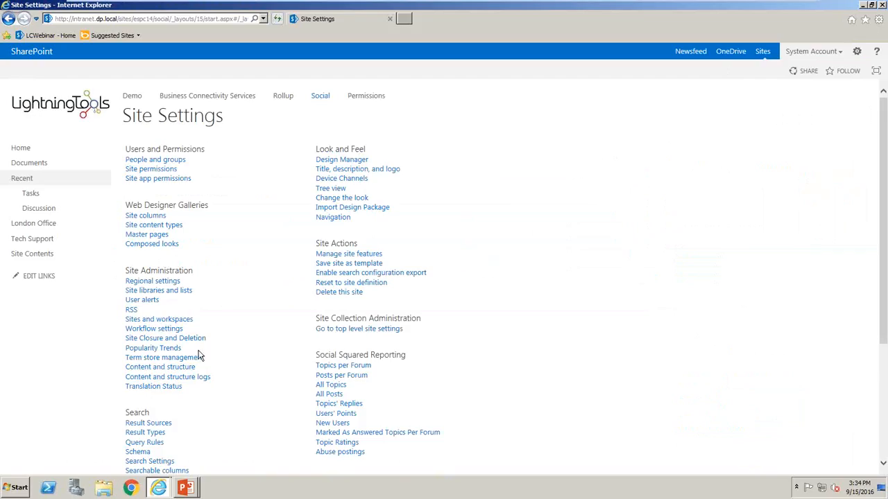
scroll(199, 355, down, 3)
scroll(199, 355, down, 2)
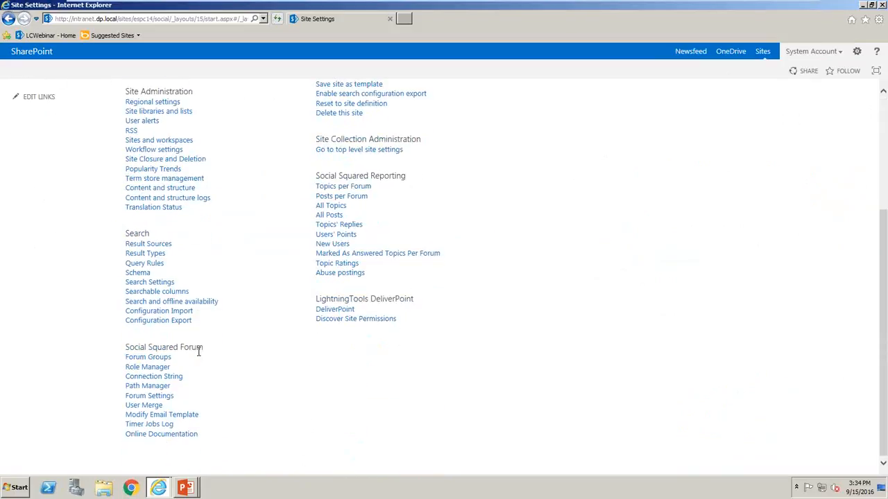
click(141, 397)
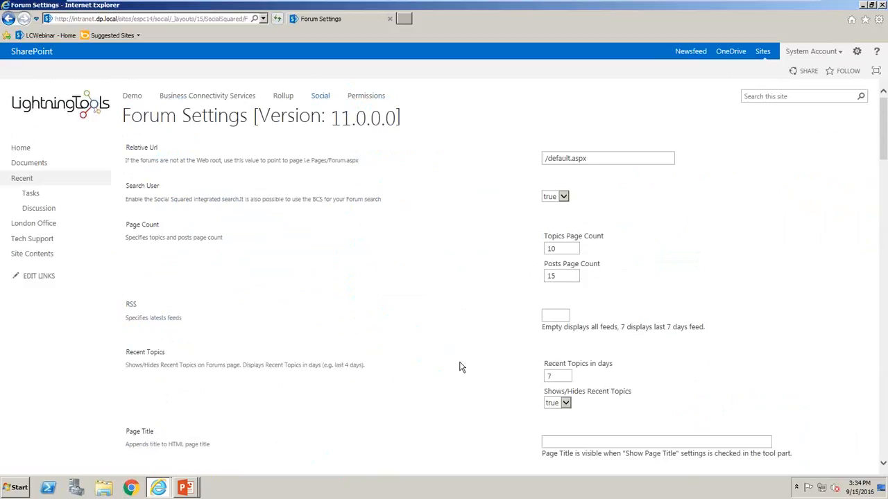
scroll(451, 366, down, 5)
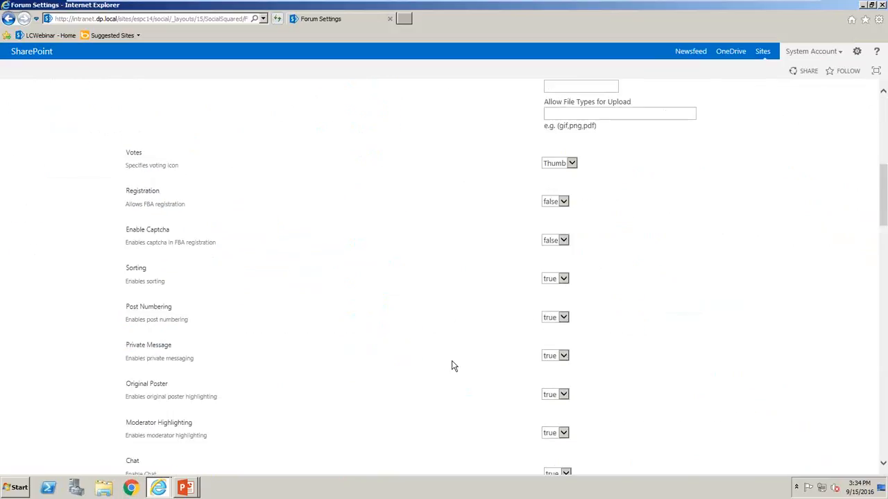
scroll(452, 366, down, 3)
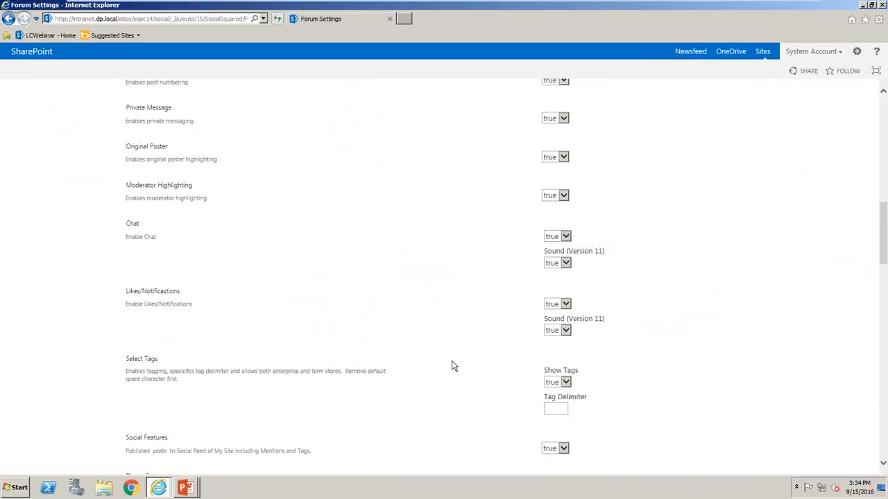
scroll(452, 366, down, 5)
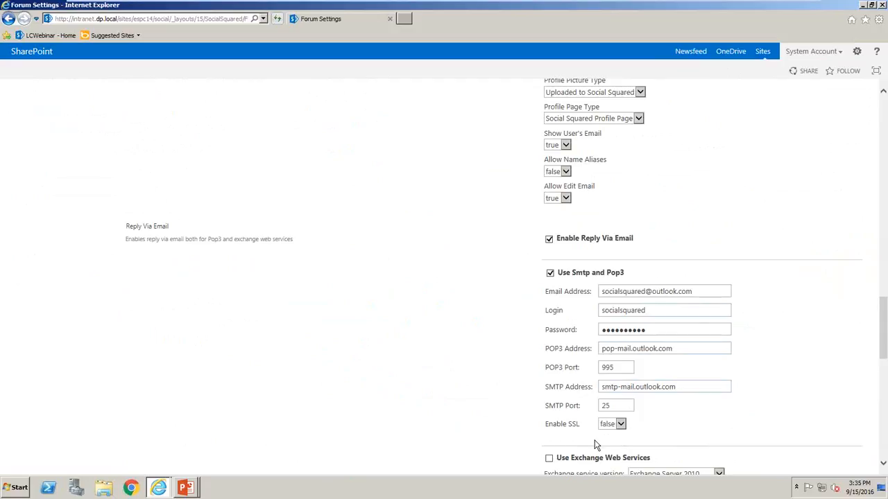
scroll(461, 312, down, 3)
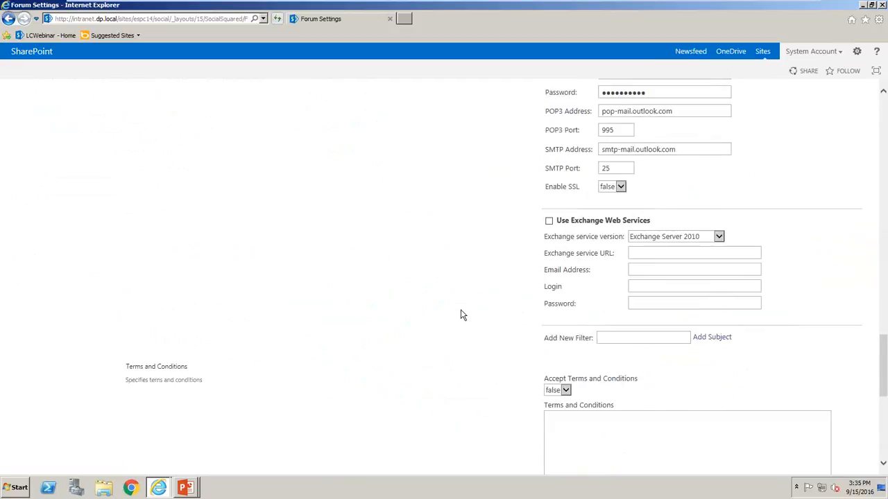
scroll(461, 314, down, 3)
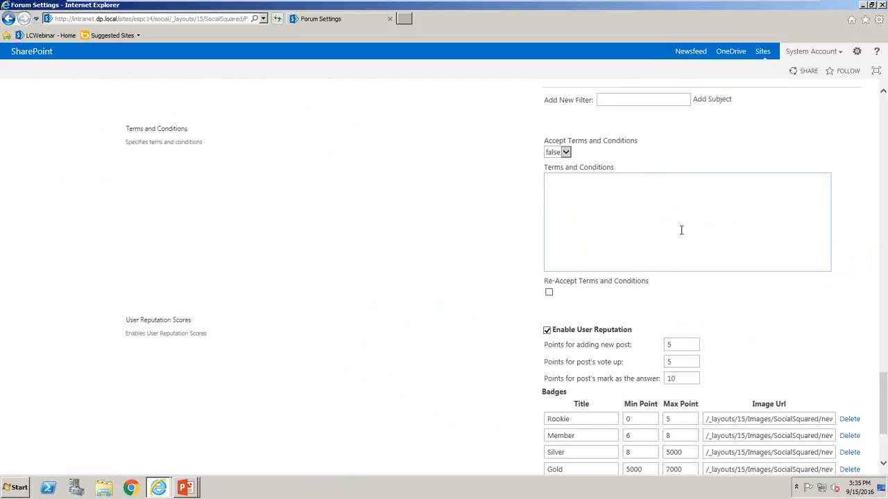
Add an Office Superhero badge with a minimum of 10001 points and cap the Super Platinum badge at 10000 points
scroll(681, 230, down, 2)
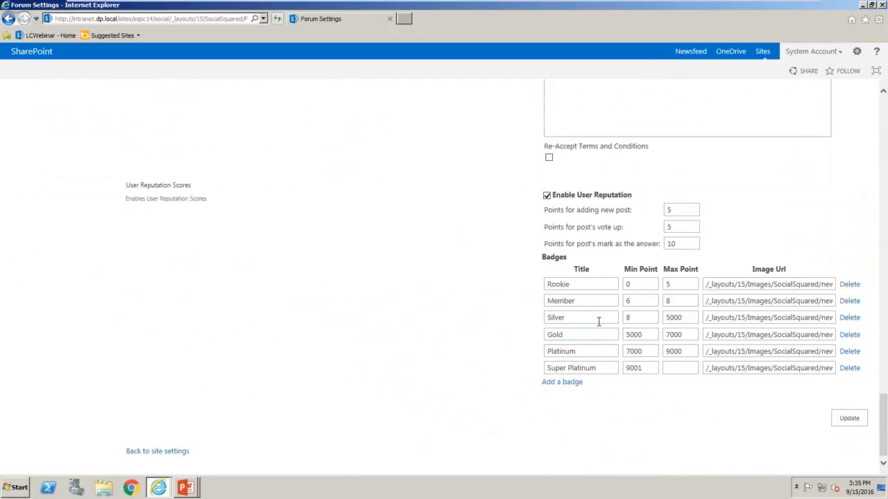
click(571, 382)
click(601, 385)
text(Office Superhero)
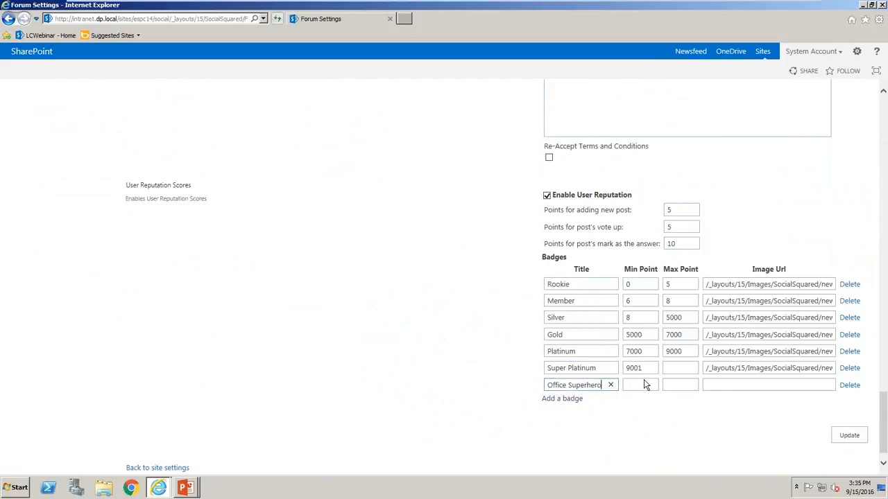
click(672, 368)
text(10000)
click(631, 386)
text(10001)
click(745, 383)
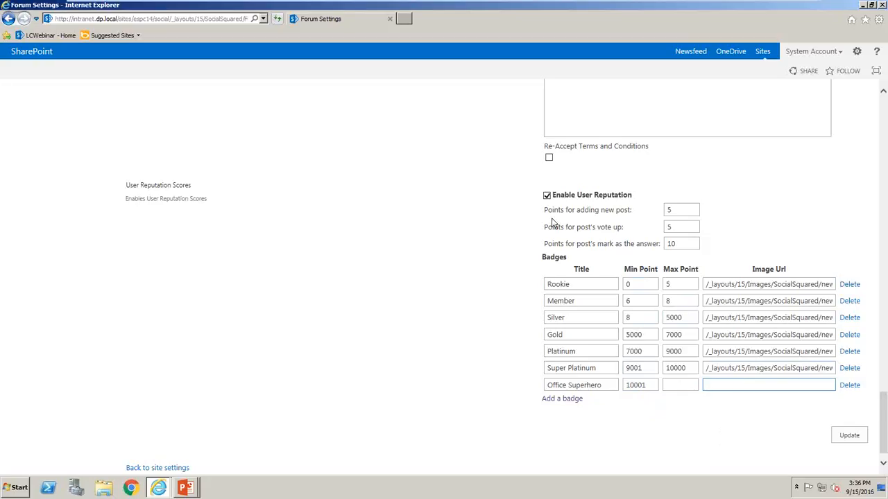
Review the reputation points for new posts, up-votes and marked answers, and save the forum settings
click(680, 210)
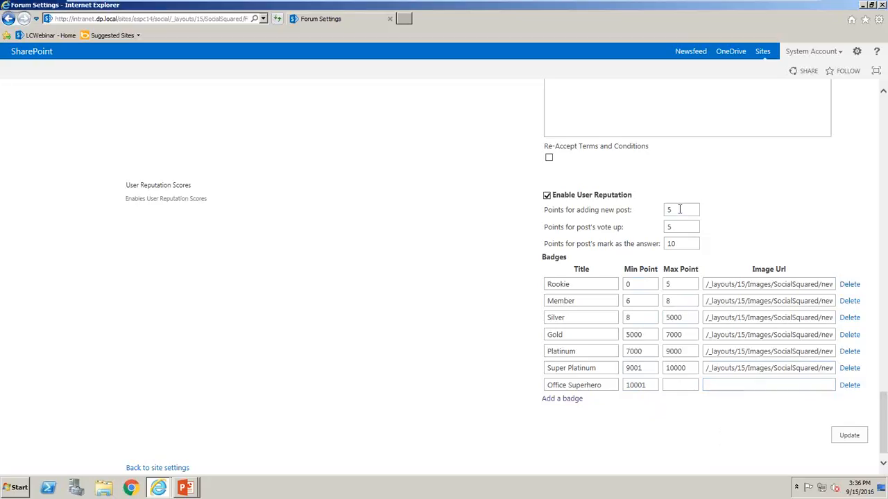
click(678, 227)
click(682, 240)
click(850, 435)
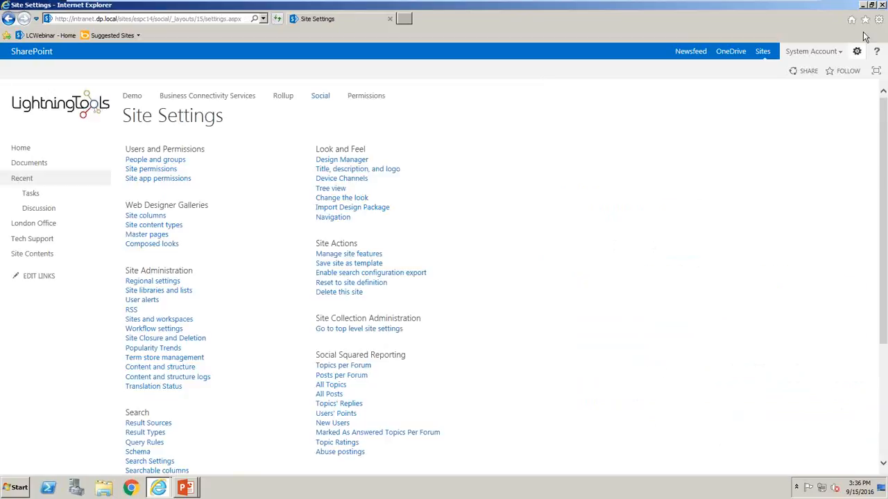
Return to the Social page, put it in edit mode and open the Social Squared Forums web part's properties
scroll(456, 314, down, 3)
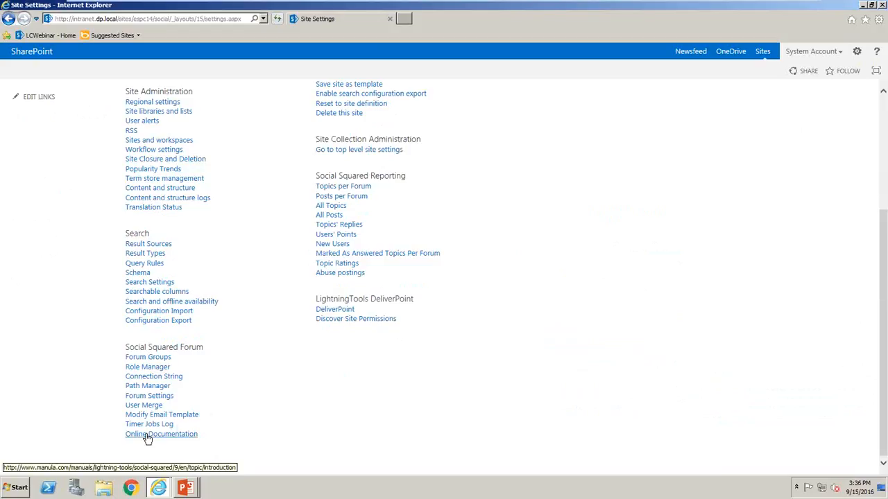
click(154, 390)
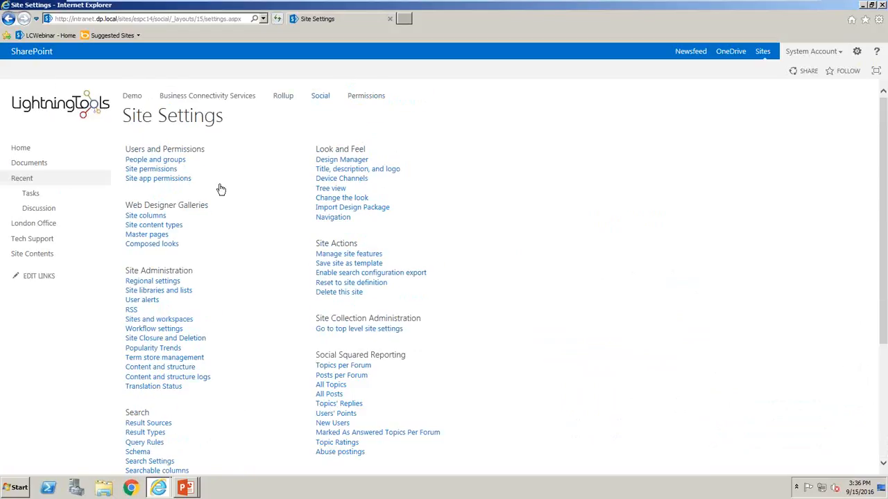
click(327, 95)
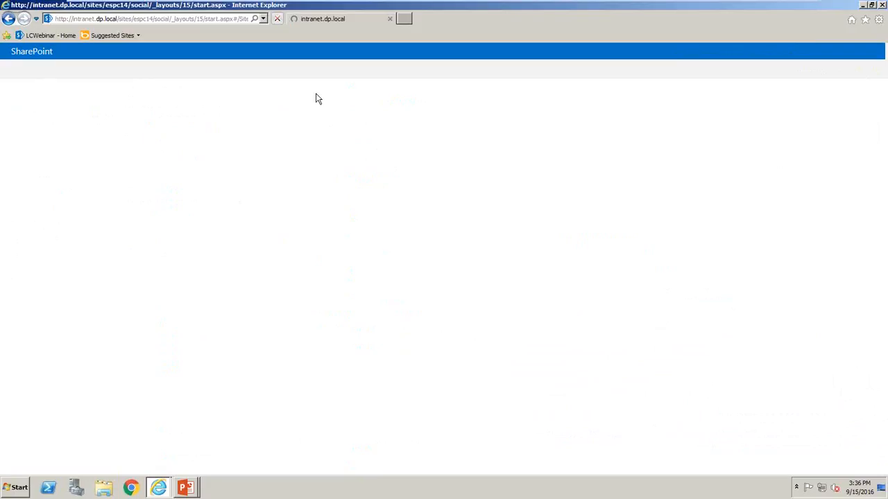
click(55, 72)
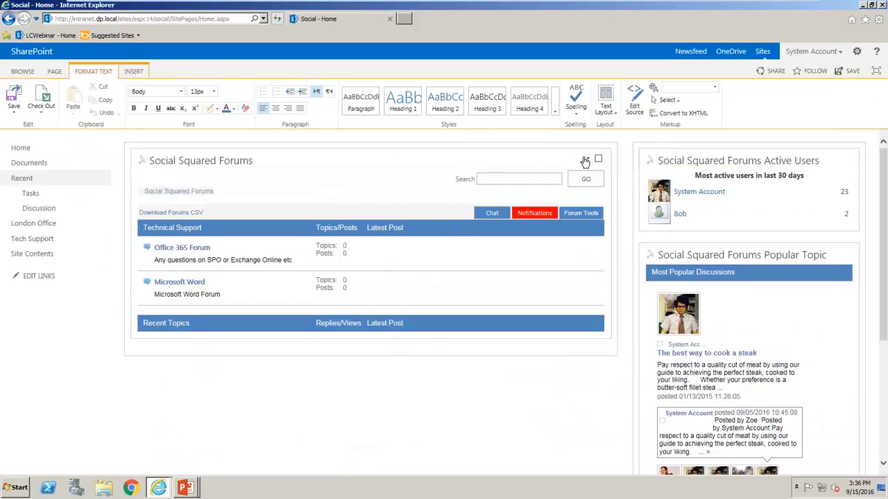
click(587, 159)
click(571, 207)
Add the Food and Drink forum groups to the web part alongside Technical Support, accept the change and save the page
click(681, 346)
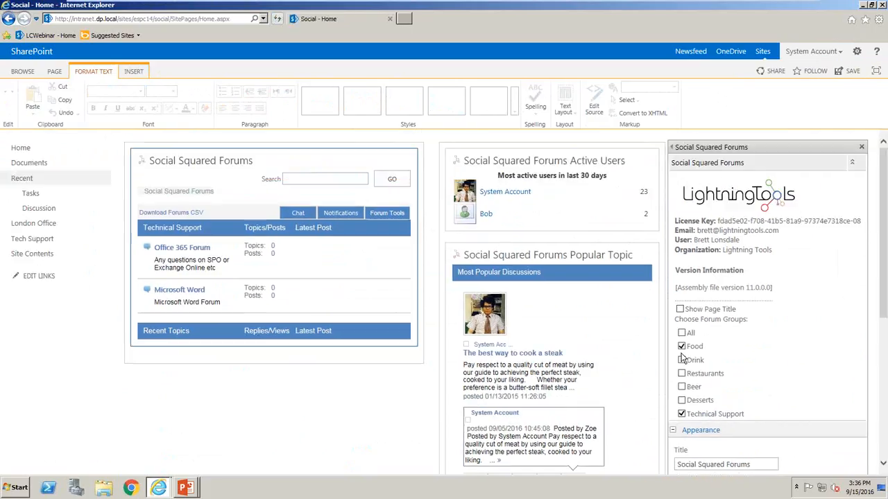
click(681, 360)
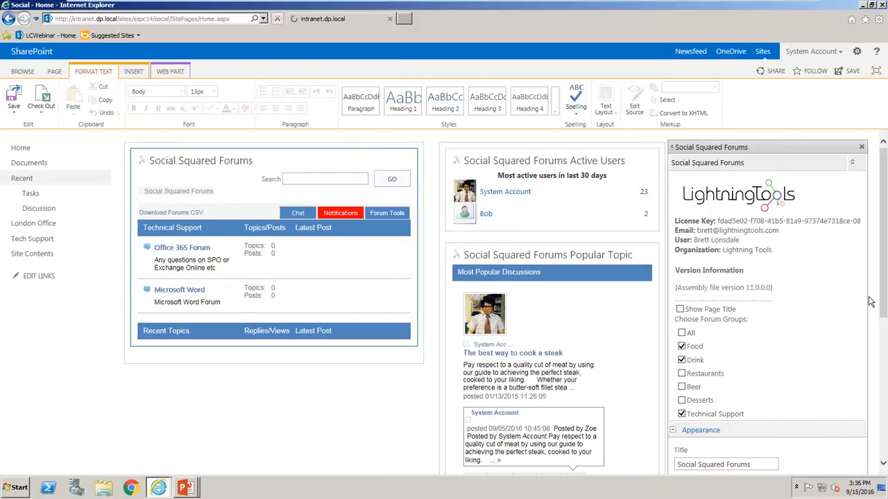
drag(884, 267, 884, 406)
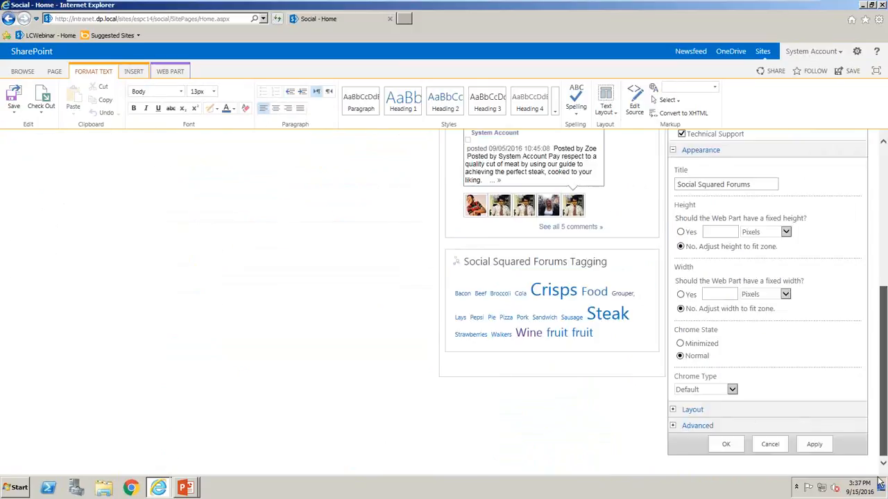
click(727, 444)
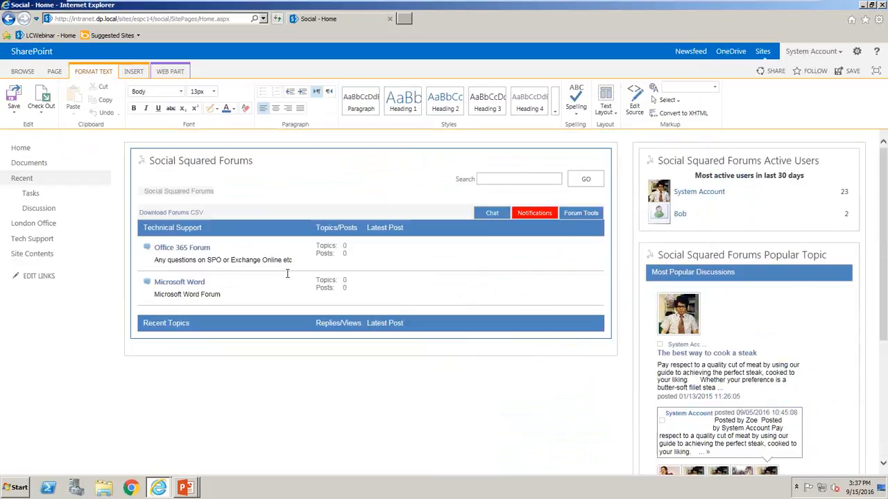
click(12, 99)
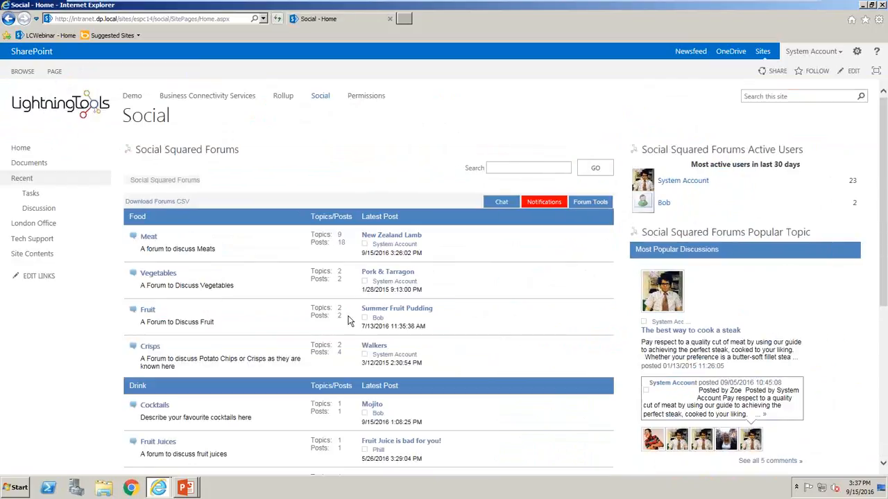
Open Social Squared's Path Manager from the site settings and set the CSS path to /_layouts/15/SocialSquared/Styles/v11
click(858, 54)
click(809, 170)
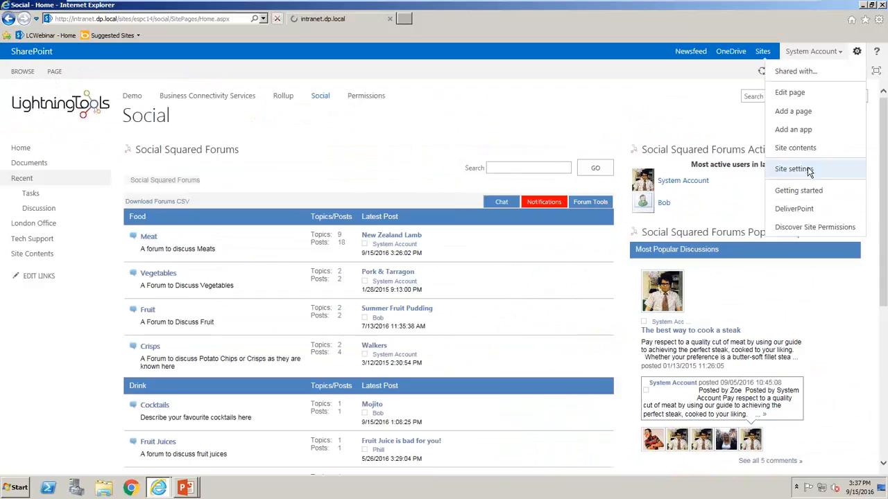
scroll(563, 221, down, 5)
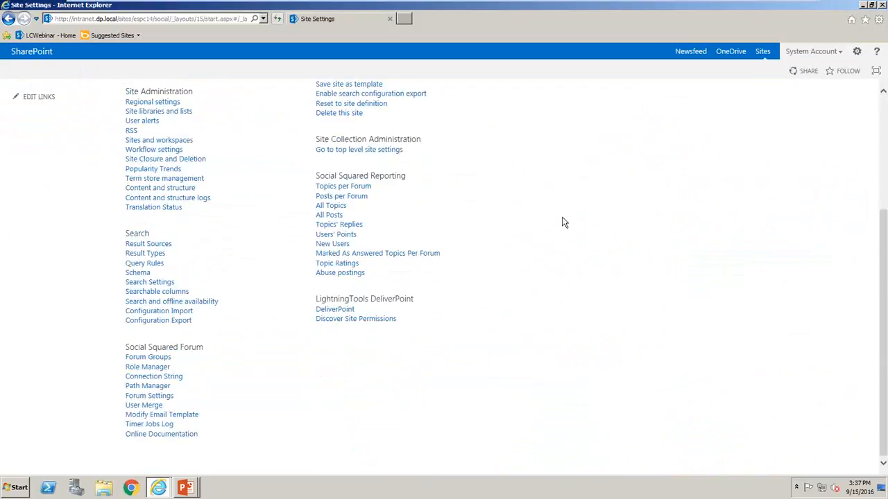
click(147, 389)
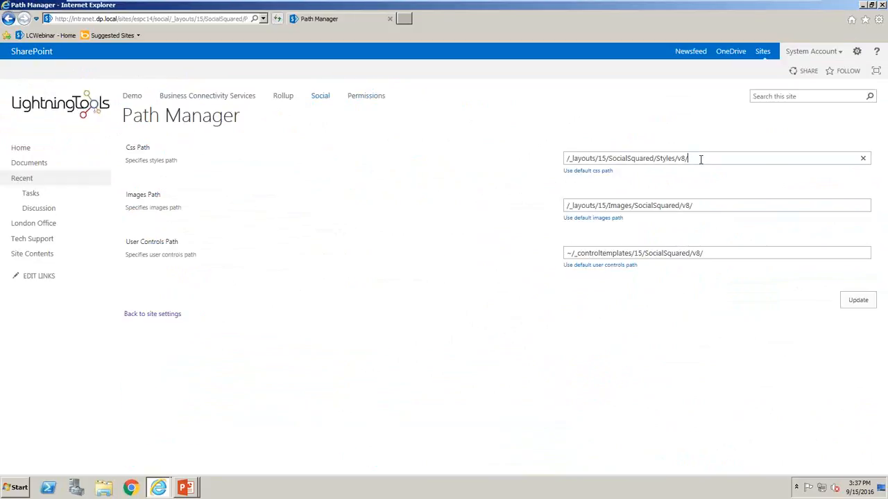
key(BackSpace)
key(BackSpace)
text(11)
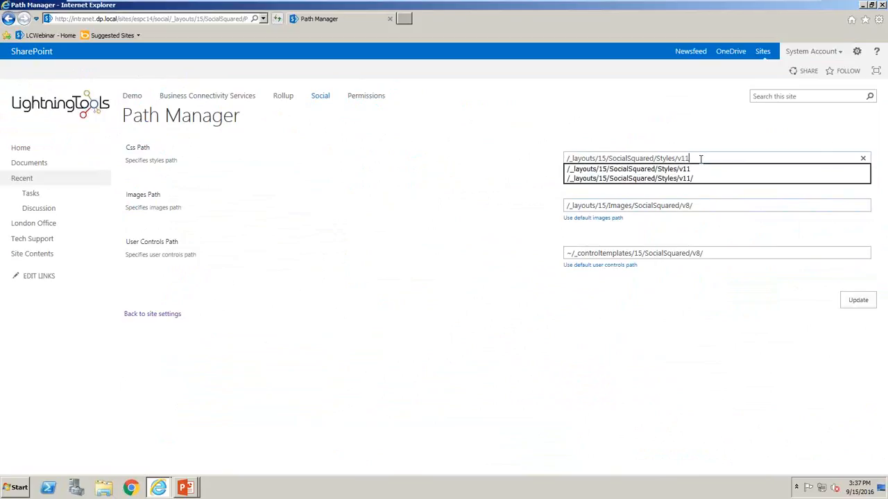
click(688, 237)
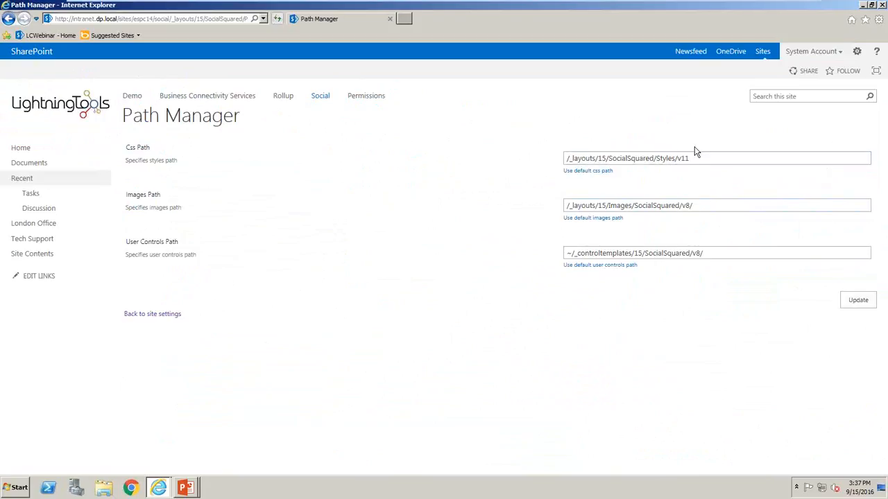
Set the images path to /_layouts/15/Images/SocialSquared/v11
click(727, 206)
key(BackSpace)
key(BackSpace)
text(11)
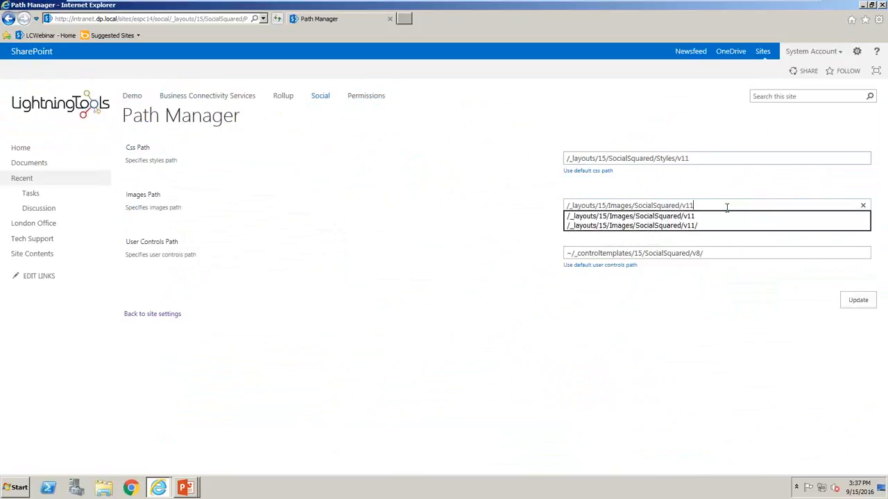
click(667, 216)
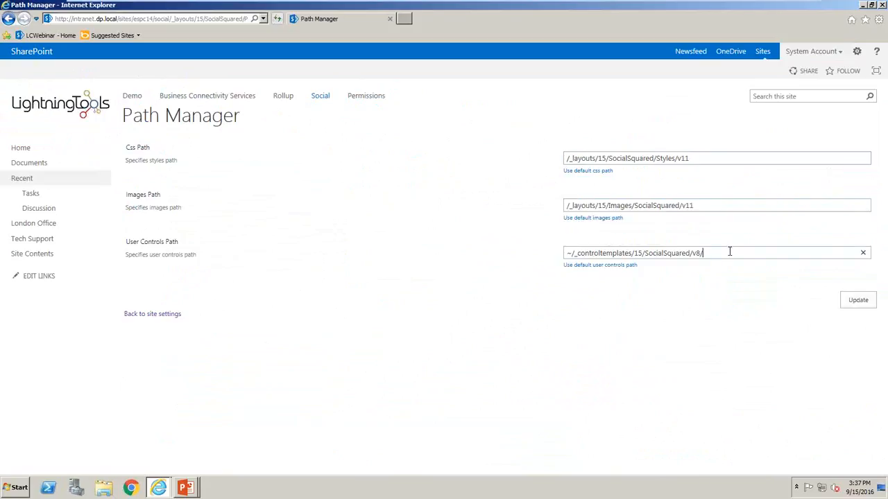
Set the user controls path to ~/_controltemplates/15/SocialSquared/v11 and save the path changes
key(BackSpace)
key(BackSpace)
text(11)
click(710, 328)
click(856, 304)
Go to the Social page, look over the forum list in its new style and open the Meat forum
click(318, 100)
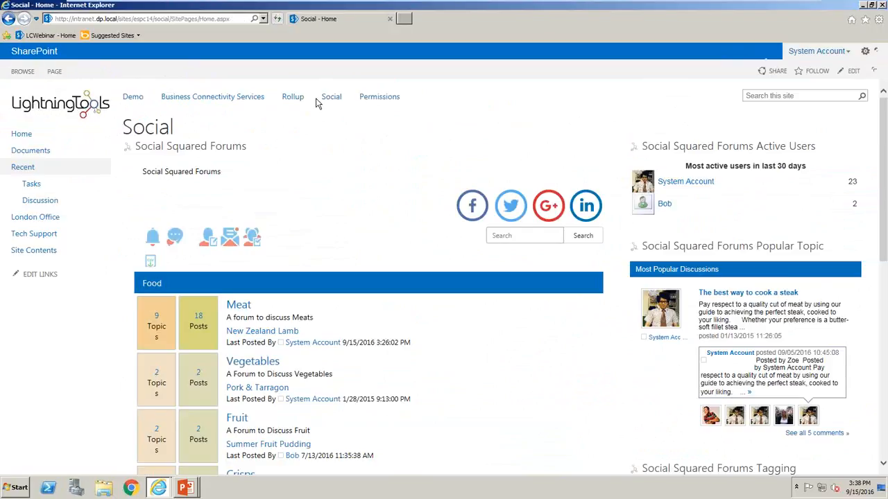
scroll(313, 188, down, 3)
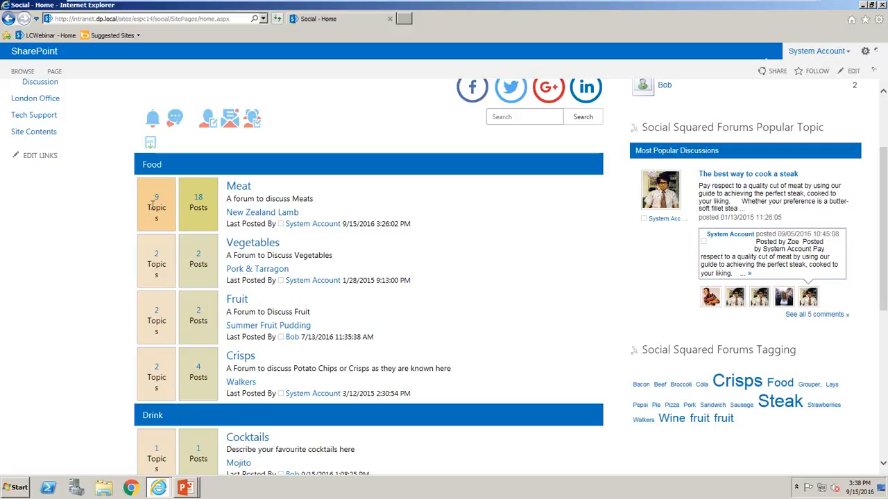
click(237, 188)
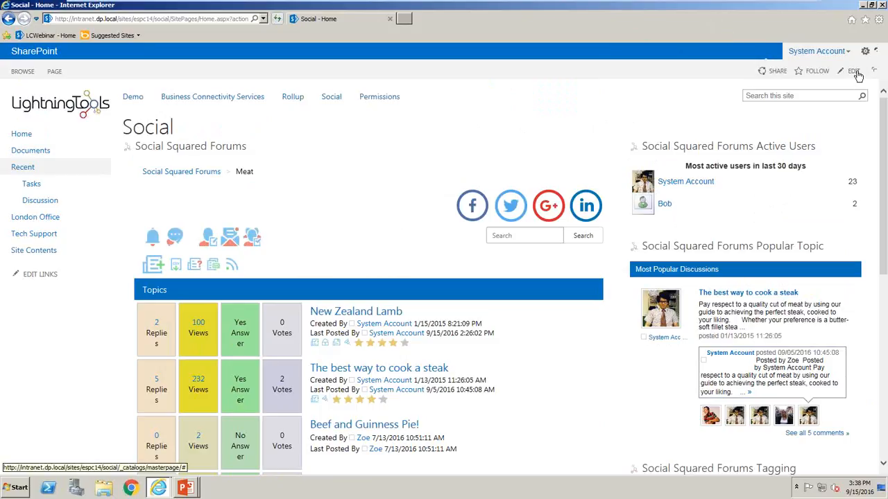
Resize the browser window to examine how the Meat forum and its New Zealand Lamb topic adapt to different widths
double_click(806, 9)
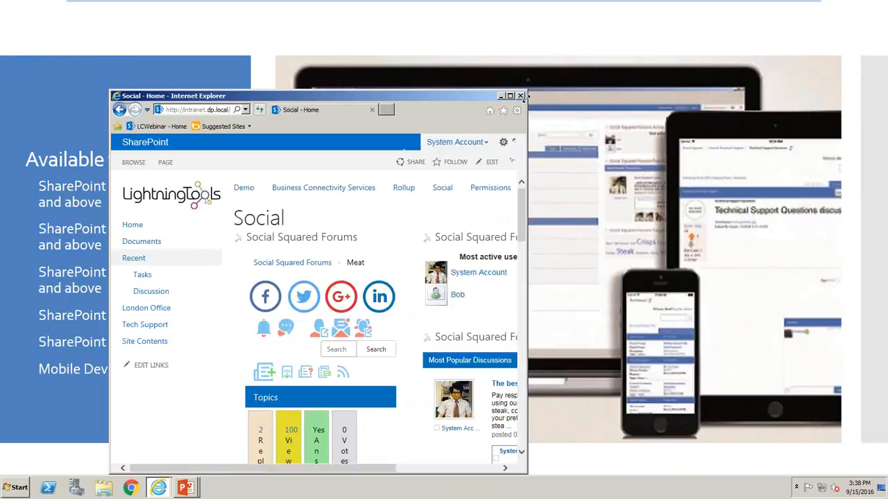
drag(526, 92, 864, 29)
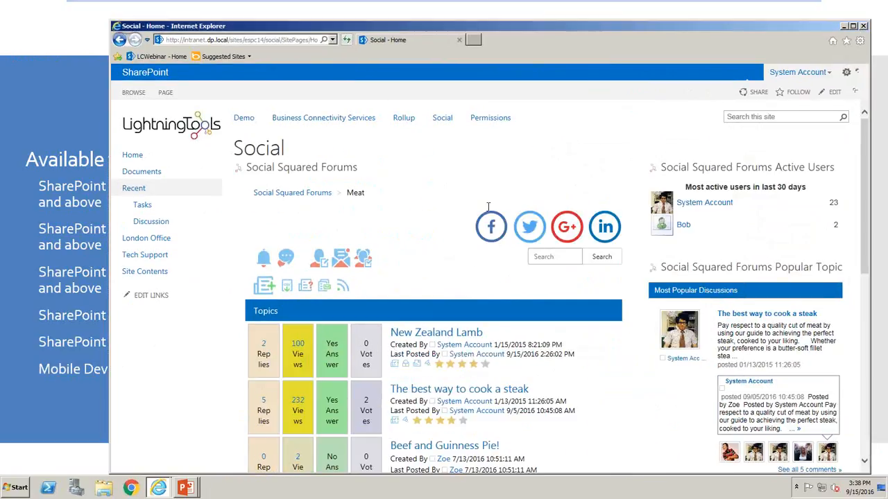
click(449, 336)
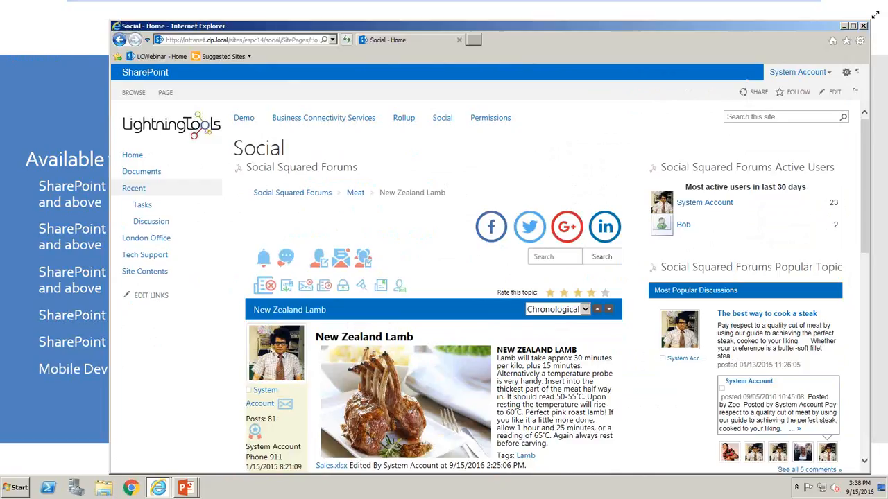
drag(868, 21, 758, 104)
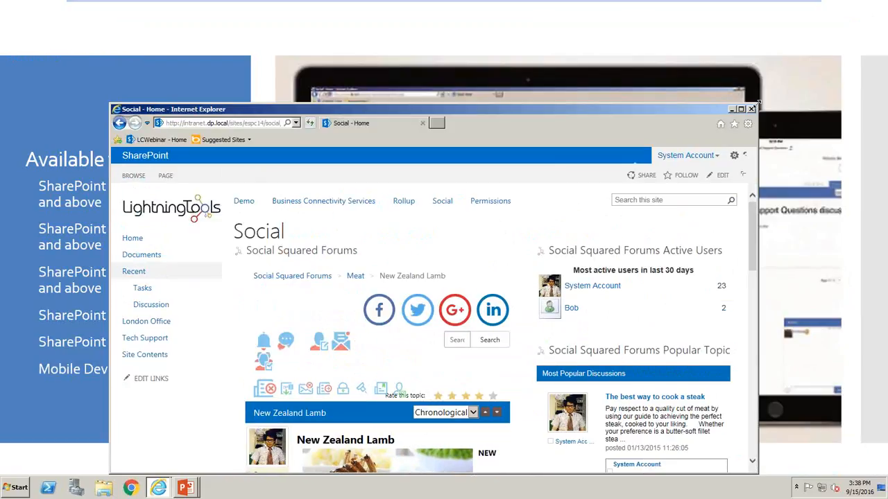
drag(753, 215, 863, 252)
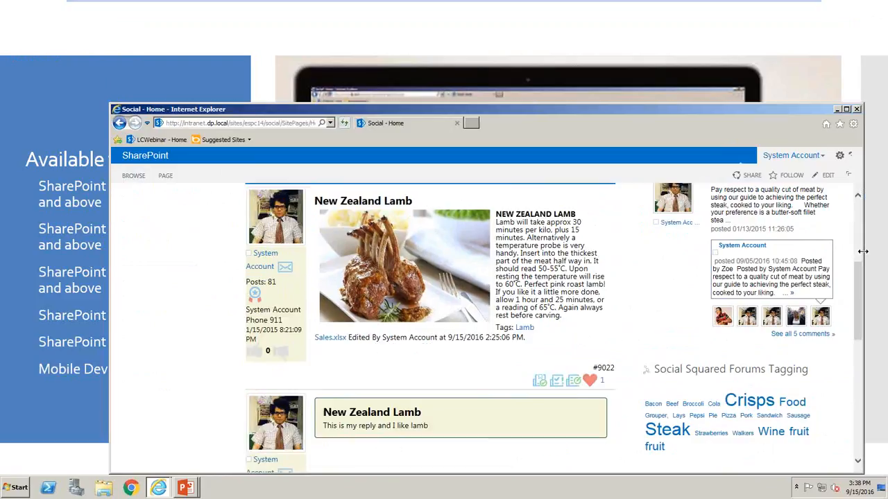
Maximize the browser window, look over the New Zealand Lamb topic and return to the forum overview
click(846, 110)
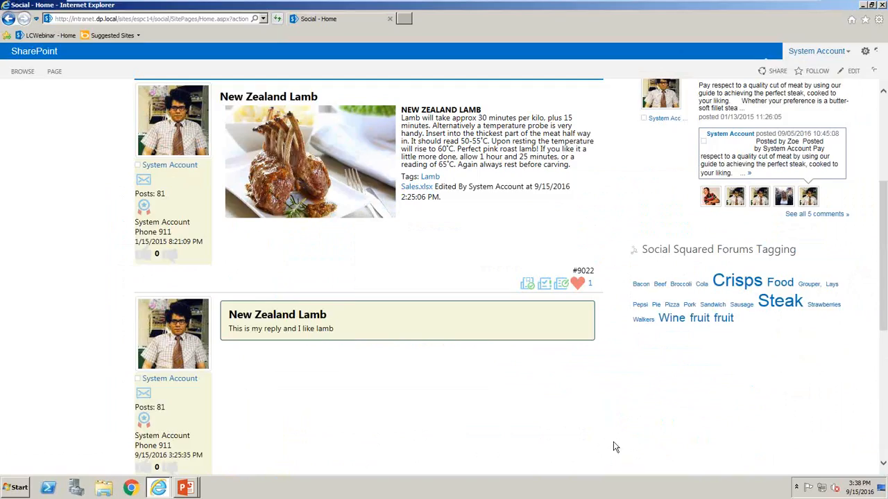
scroll(613, 447, up, 3)
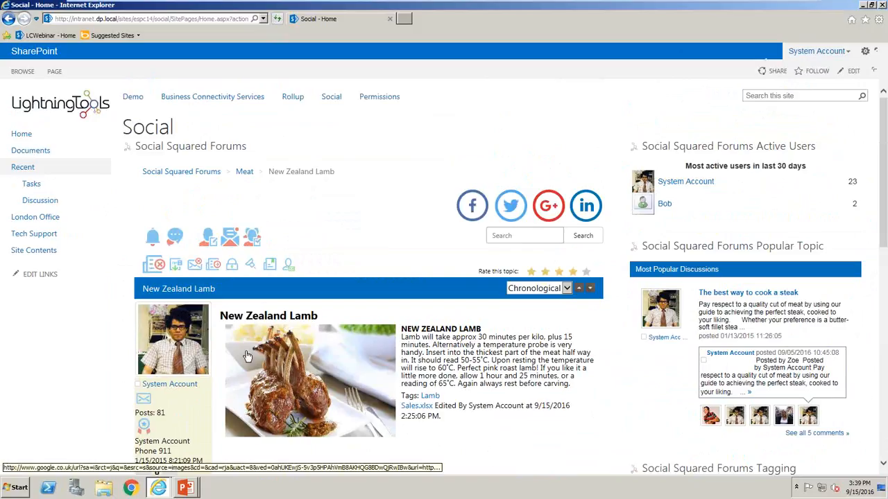
click(197, 173)
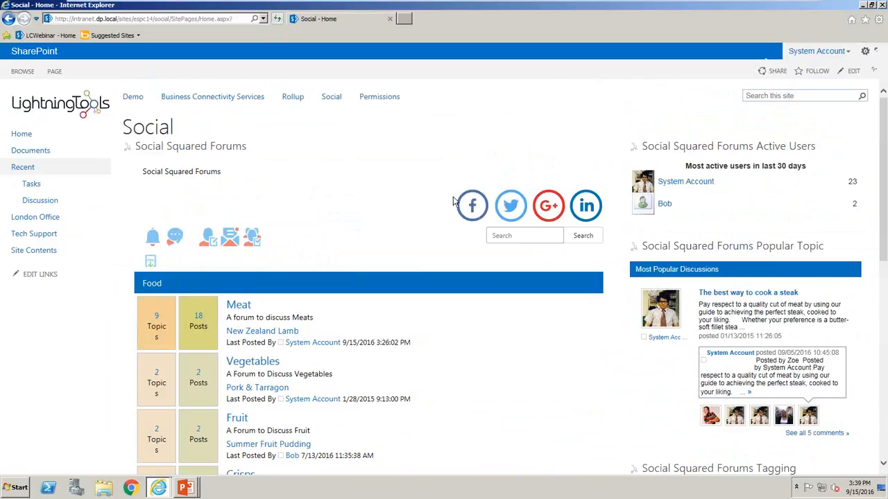
Open the Topics per Forum report under Social Squared Reporting in the site settings
click(865, 51)
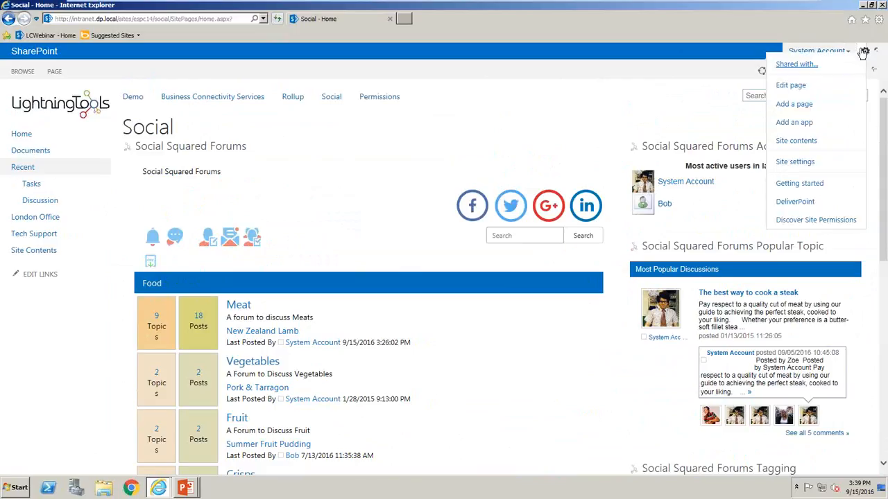
click(787, 163)
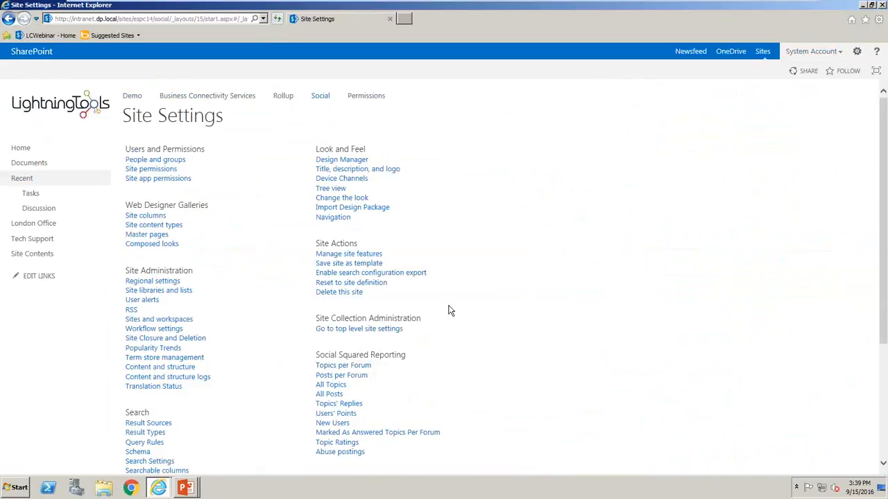
scroll(448, 310, down, 3)
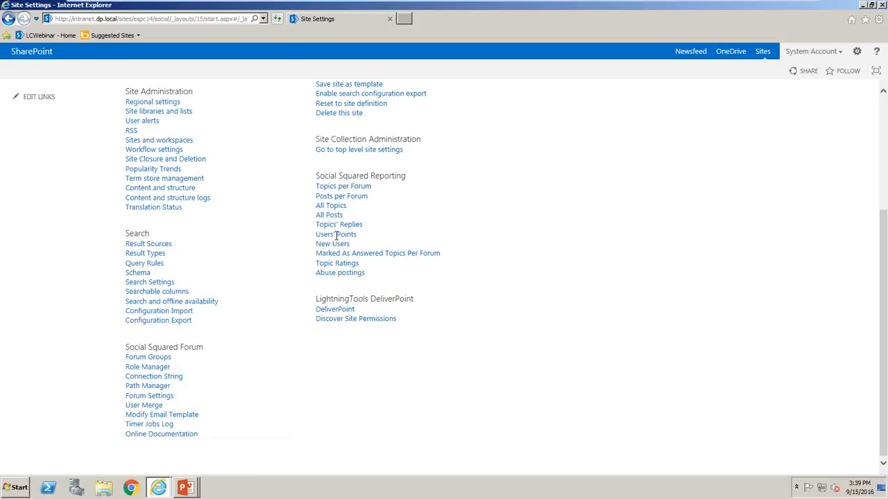
click(333, 191)
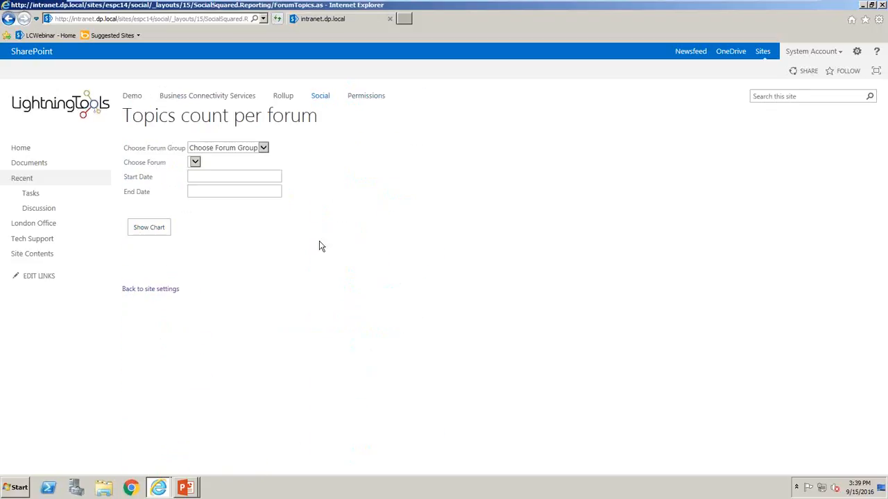
Choose the Food forum group and its Meat forum for the topics count report
click(263, 148)
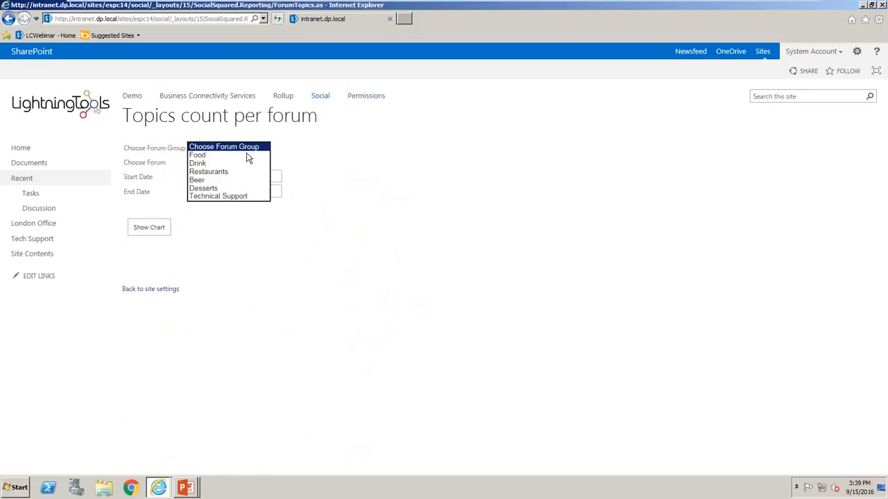
click(250, 156)
click(198, 162)
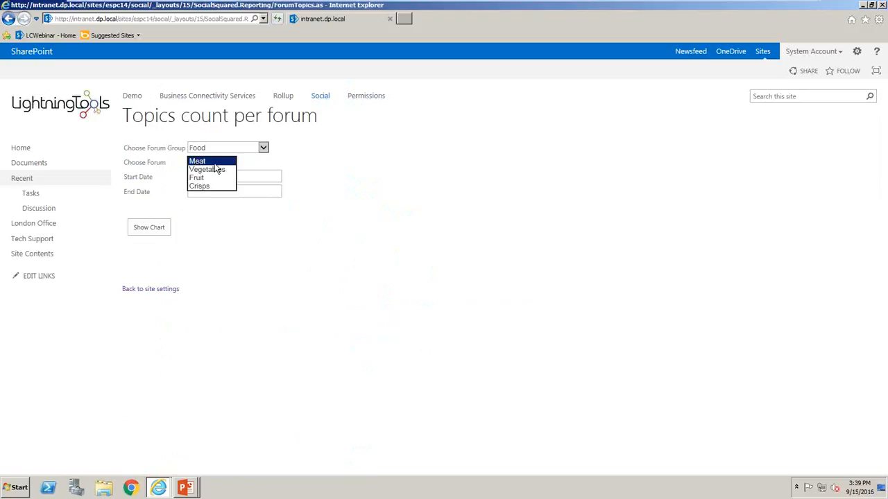
click(214, 169)
Set the report period from 2016-04-01 to 2016-09-14, then show the chart and look over its date table
click(193, 177)
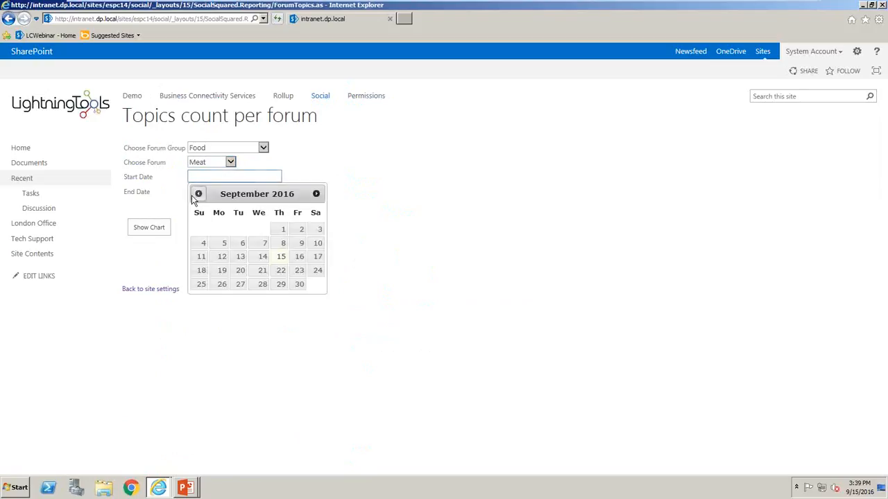
click(198, 194)
click(199, 194)
click(197, 194)
click(198, 195)
click(198, 194)
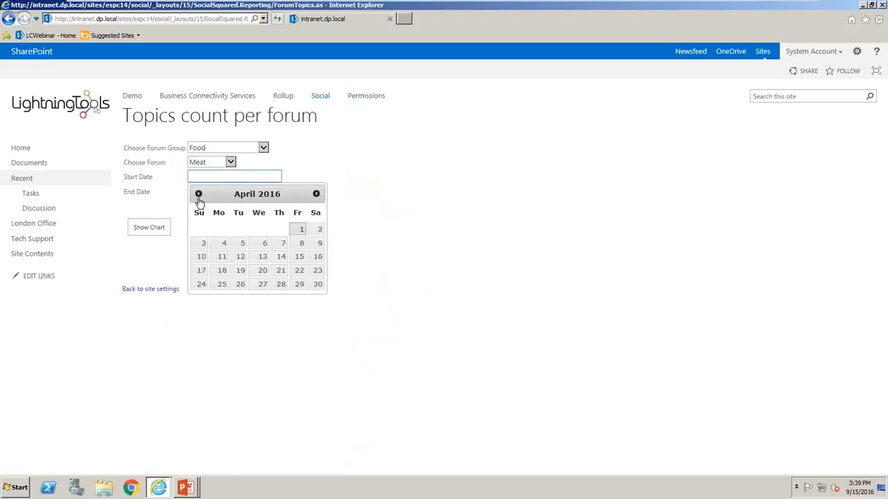
click(301, 230)
click(223, 192)
click(259, 272)
click(143, 229)
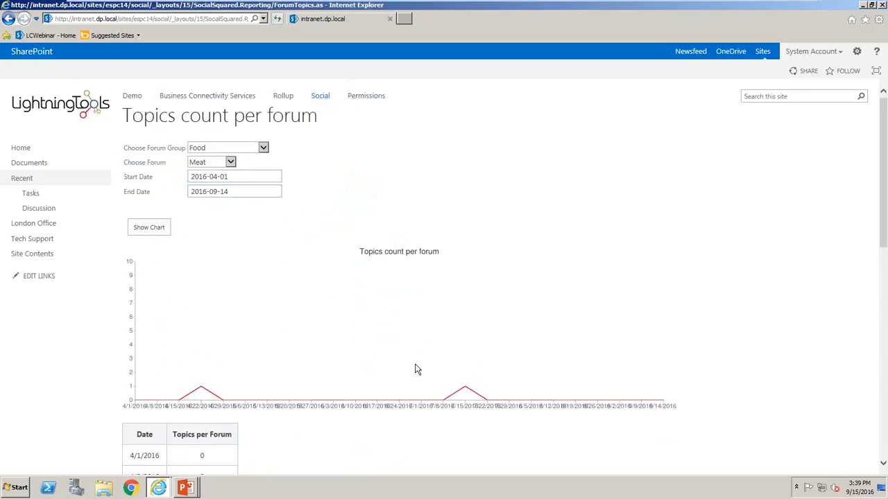
scroll(414, 369, down, 5)
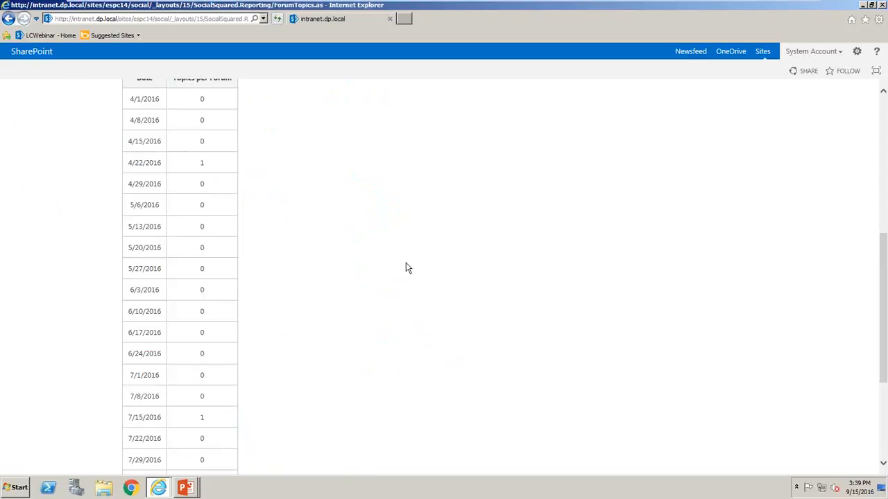
scroll(408, 268, up, 5)
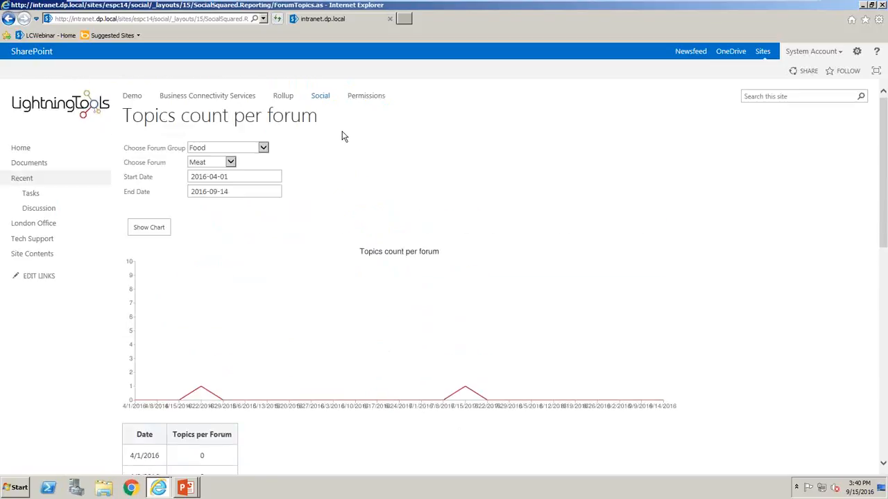
Return to the Social page and switch to the running PowerPoint slide show of Social Squared webinar.pptx
click(322, 95)
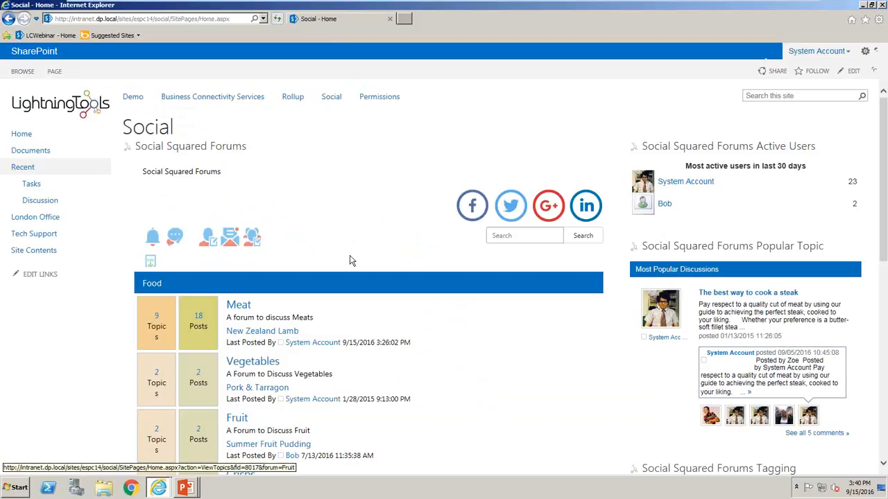
click(186, 488)
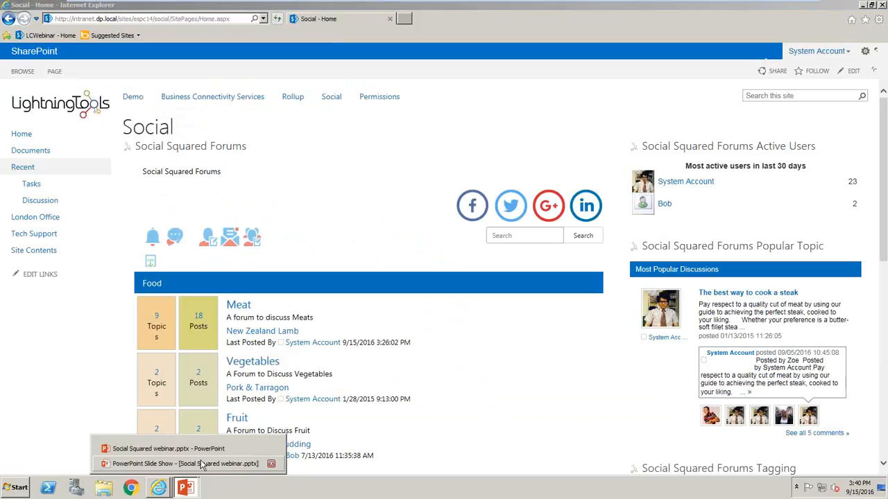
click(202, 464)
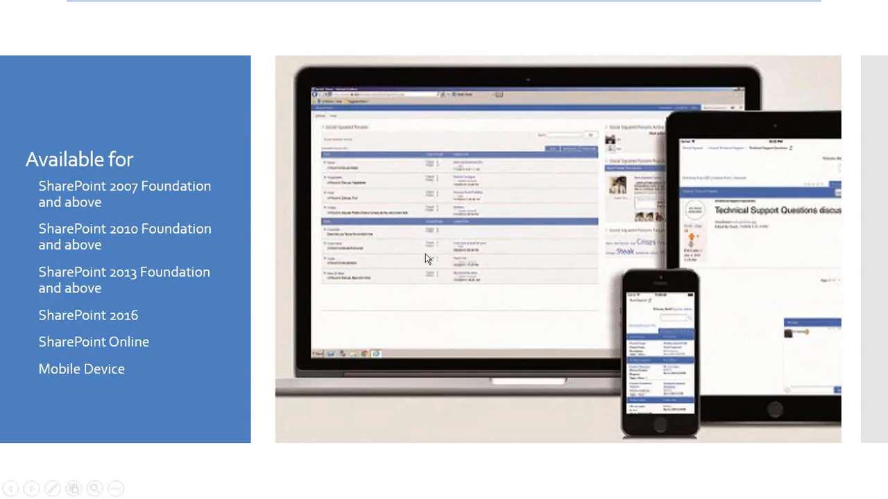